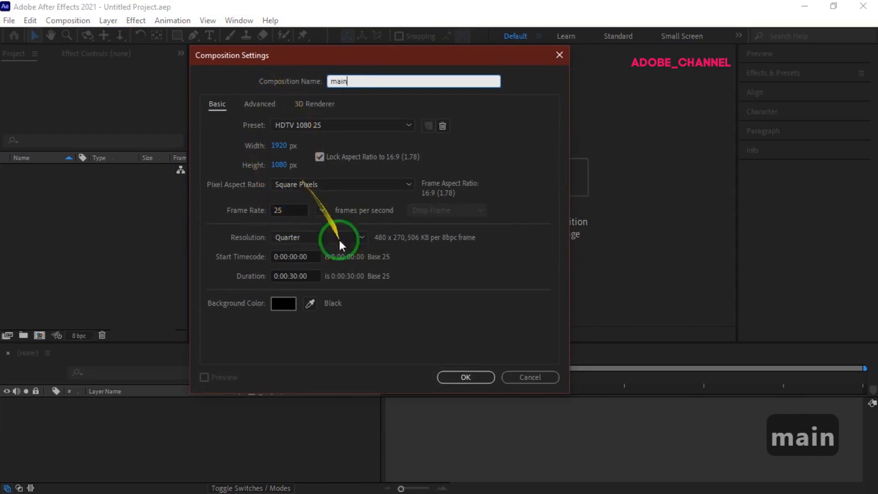
# Create the 1920 × 1080, 25 fps composition main and add a black 500 × 500 px solid named Solid 1.
pyautogui.click(463, 377)
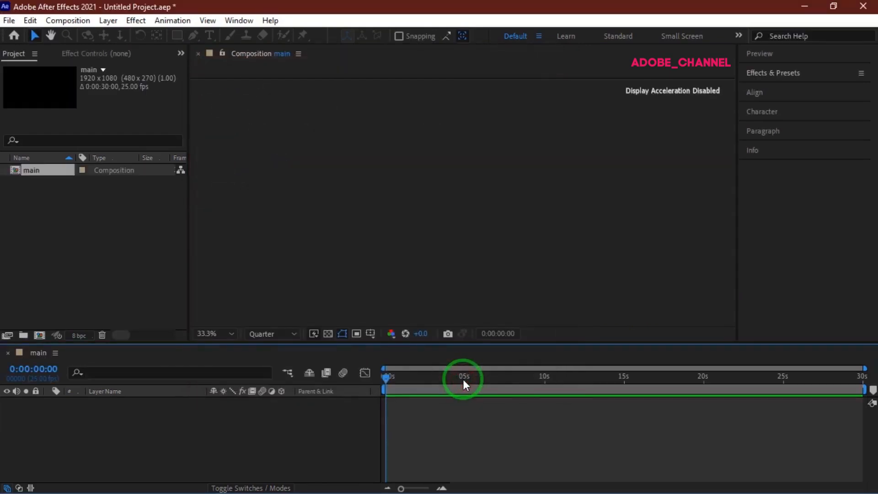
pyautogui.rightClick(194, 426)
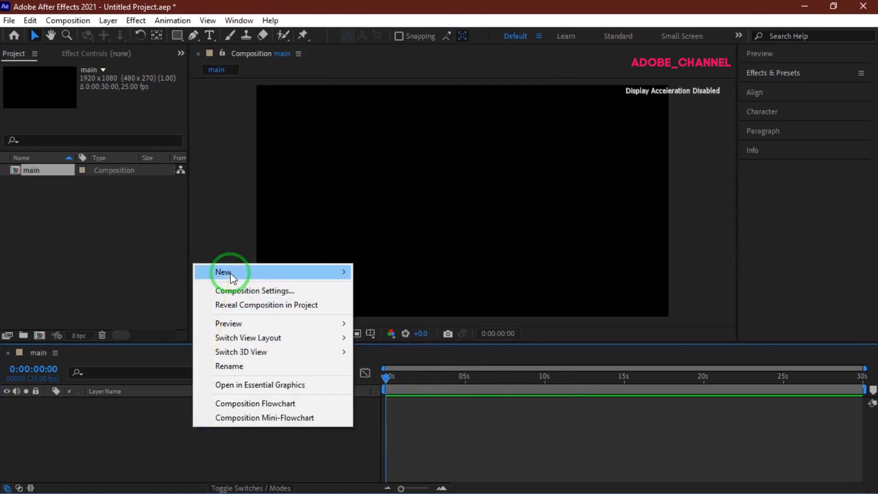
pyautogui.moveTo(228, 272)
pyautogui.click(380, 306)
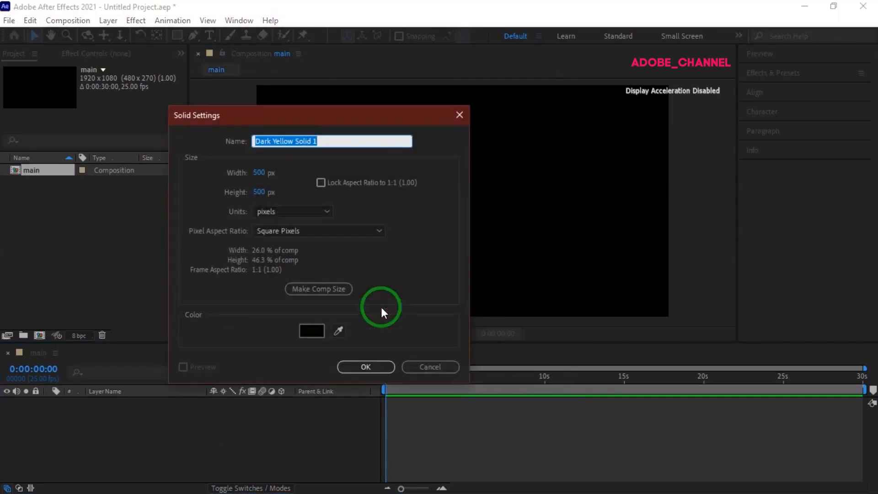
pyautogui.moveTo(291, 142); pyautogui.dragTo(258, 144)
pyautogui.press('BackSpace')
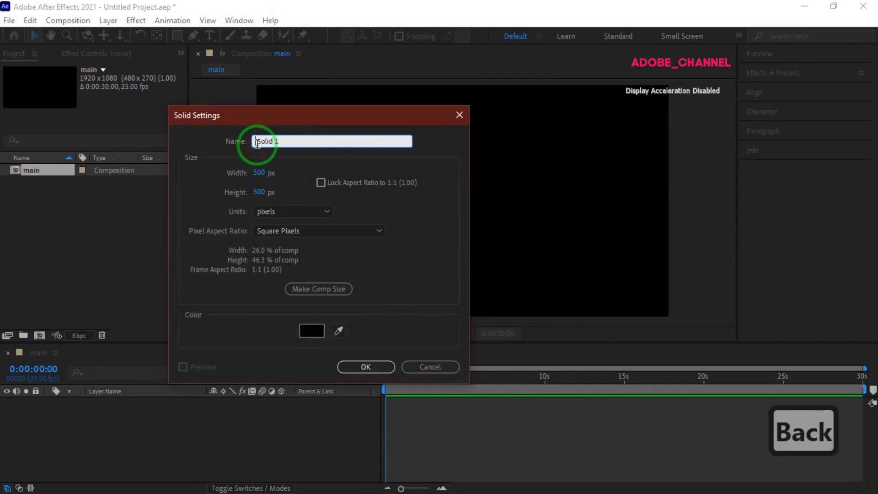
pyautogui.click(258, 193)
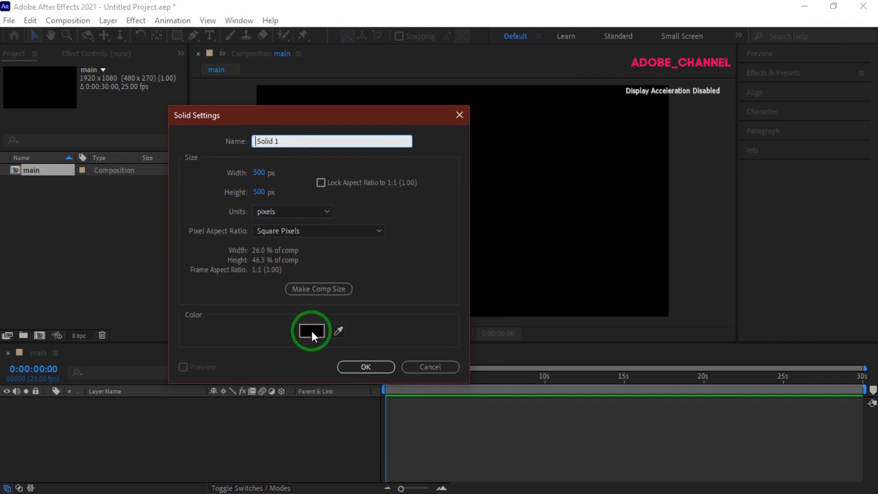
pyautogui.click(366, 368)
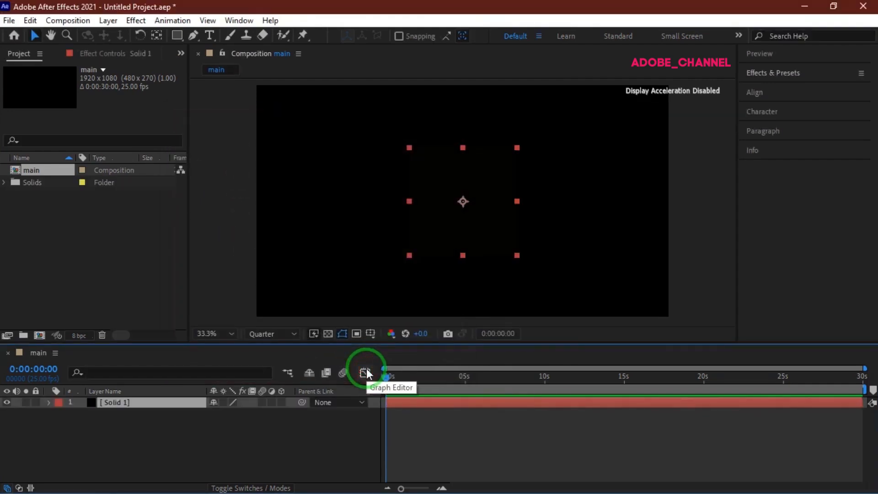
# Make Solid 1 a 3D layer and set the Z value of its anchor point to 250.
pyautogui.click(282, 402)
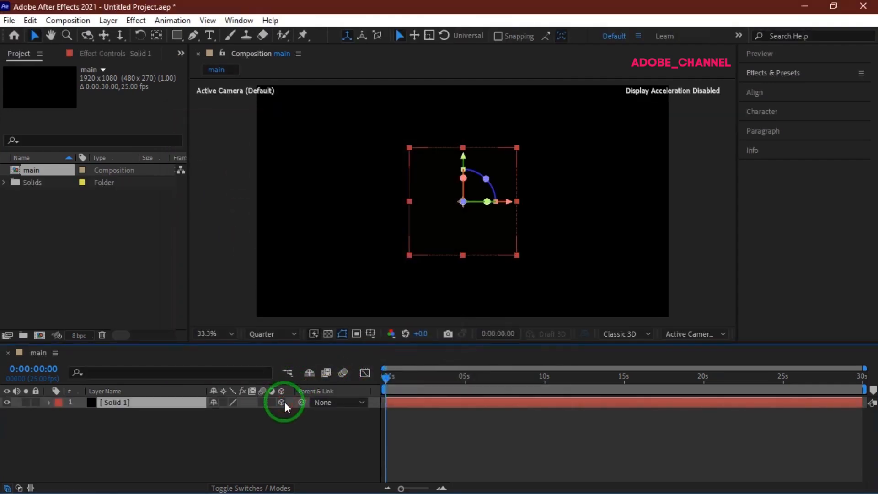
pyautogui.press('a')
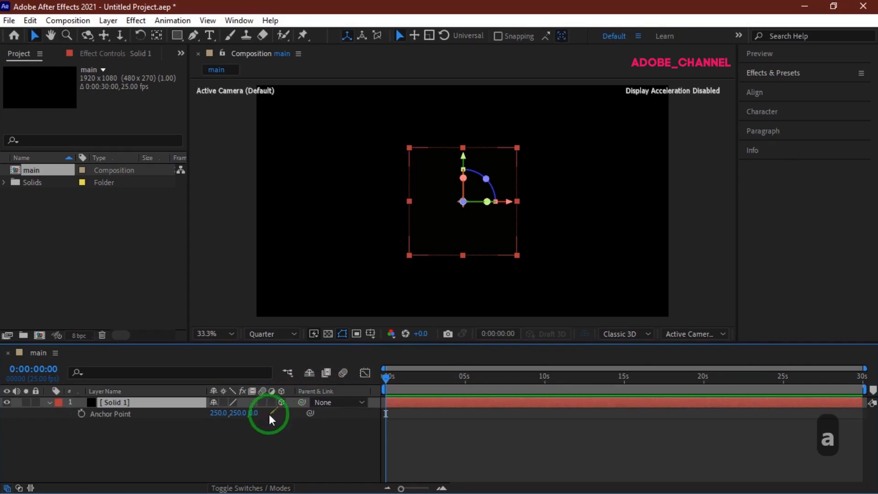
pyautogui.write('250')
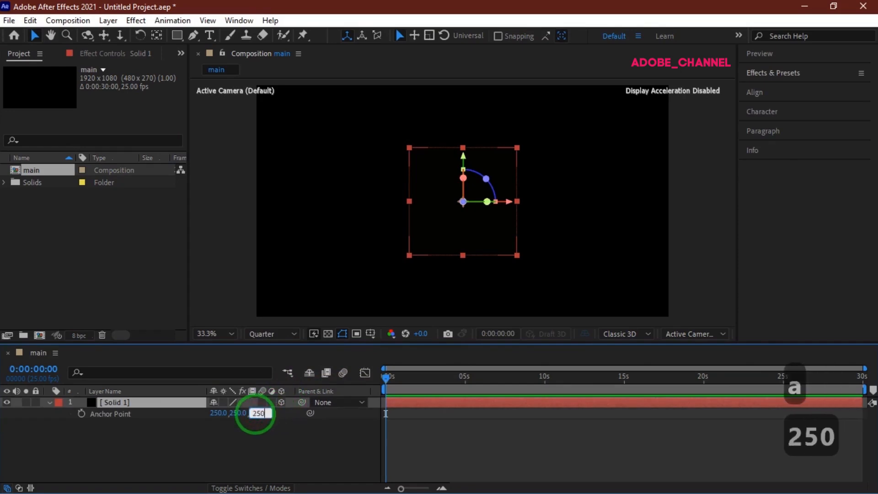
pyautogui.press('Return')
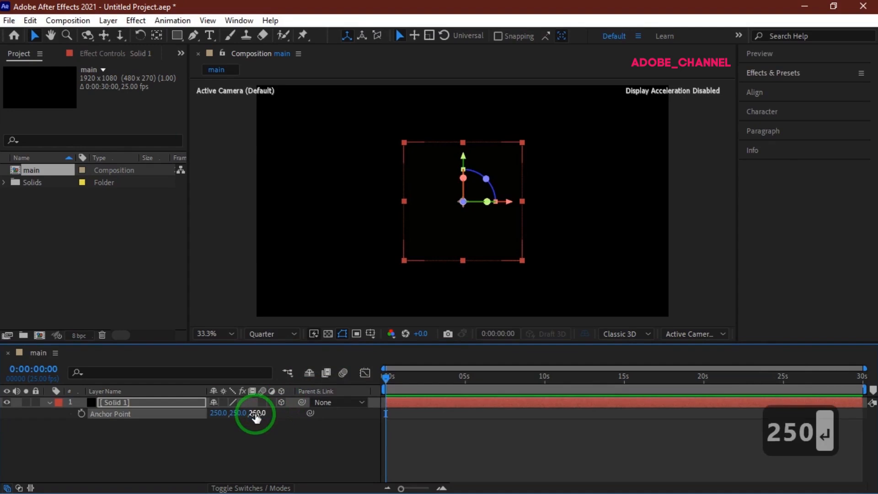
# Find the Grid effect and apply it to Solid 1, leaving the layer's properties collapsed.
pyautogui.click(806, 74)
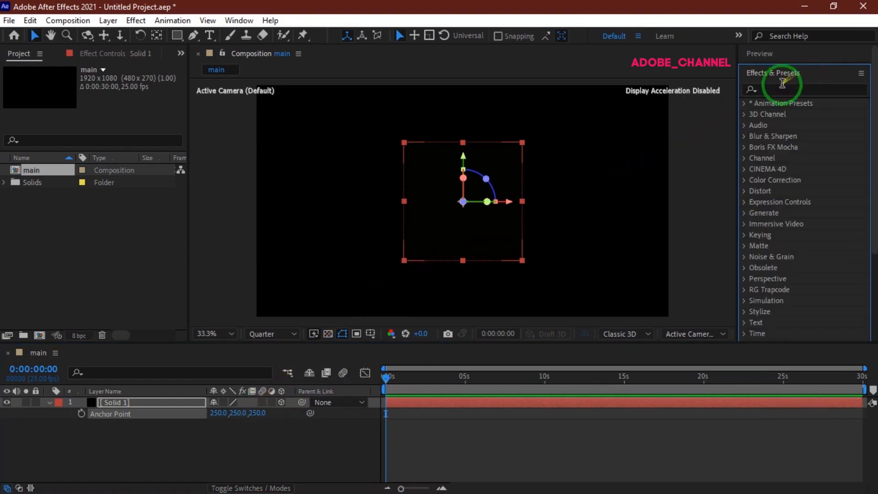
pyautogui.click(780, 89)
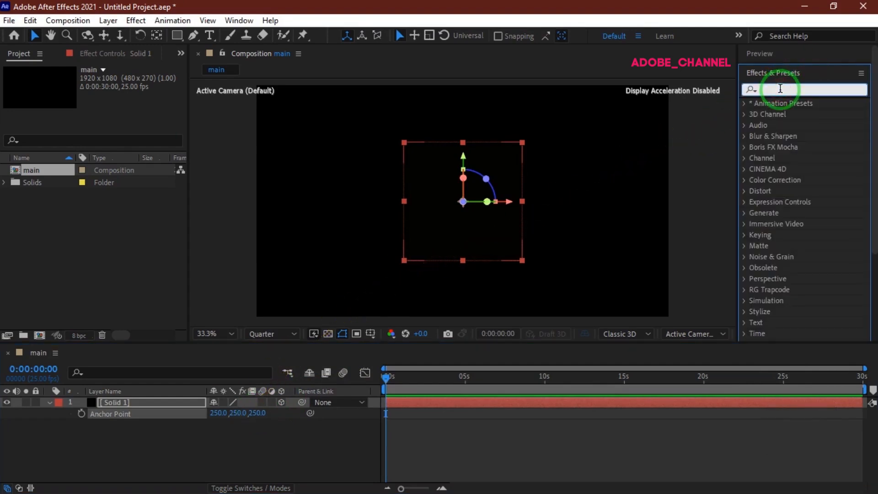
pyautogui.write('grid')
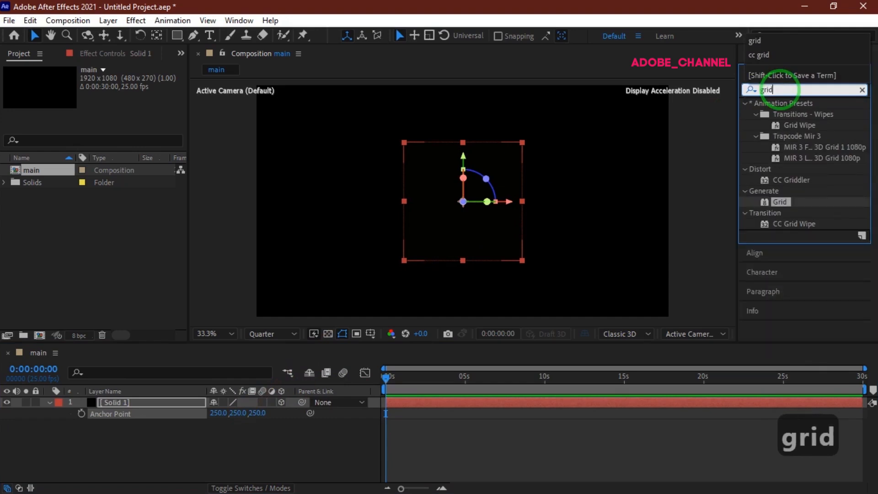
pyautogui.doubleClick(778, 202)
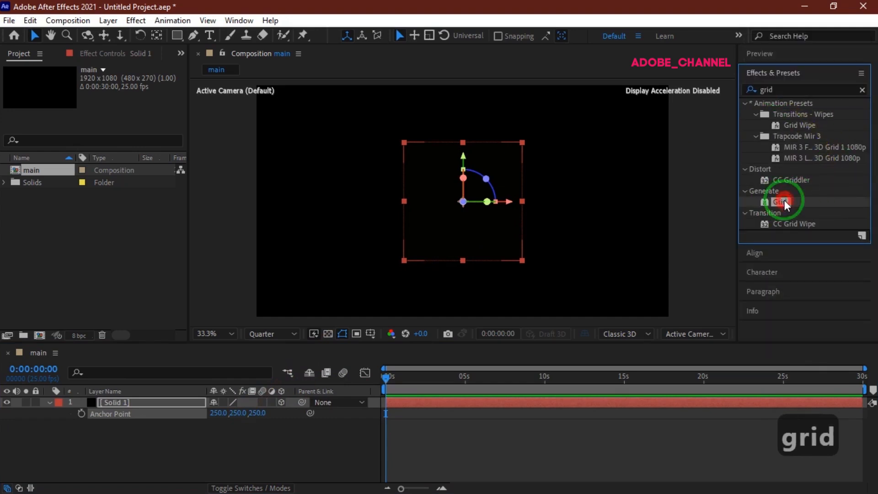
pyautogui.click(49, 404)
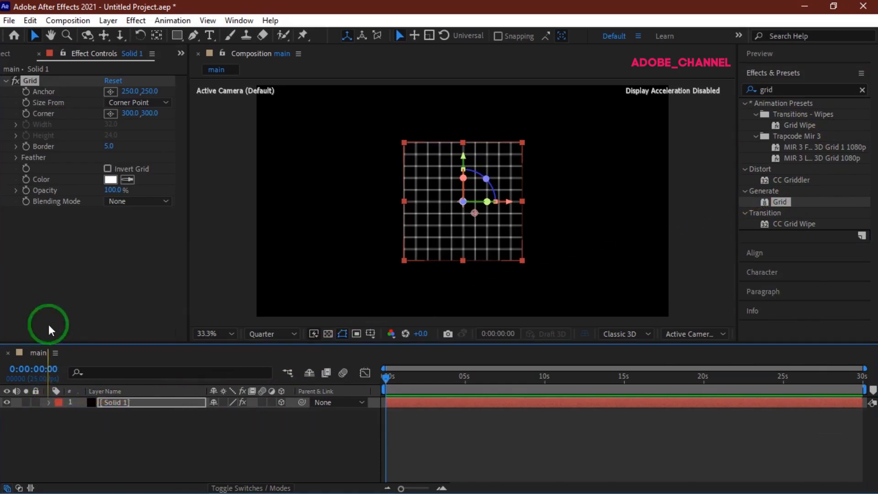
# Set the Grid effect's Corner point on Solid 1 to 0, 0.
pyautogui.click(130, 114)
pyautogui.write('0')
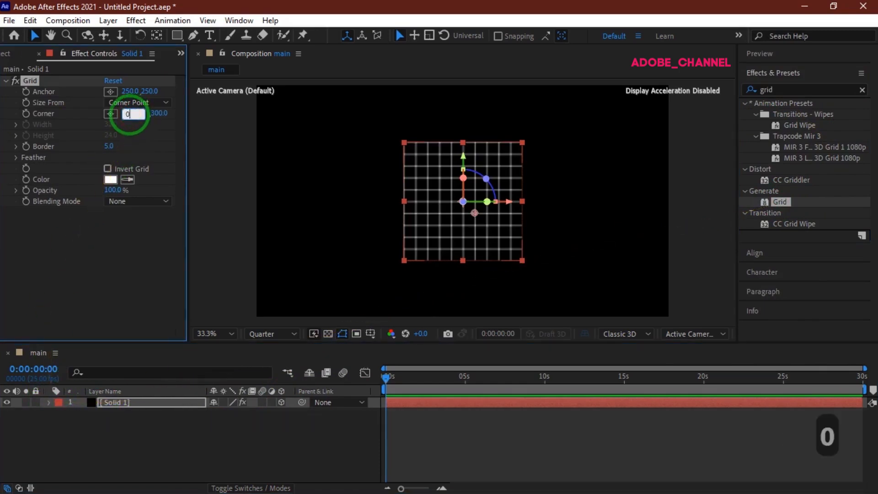
pyautogui.press('Return')
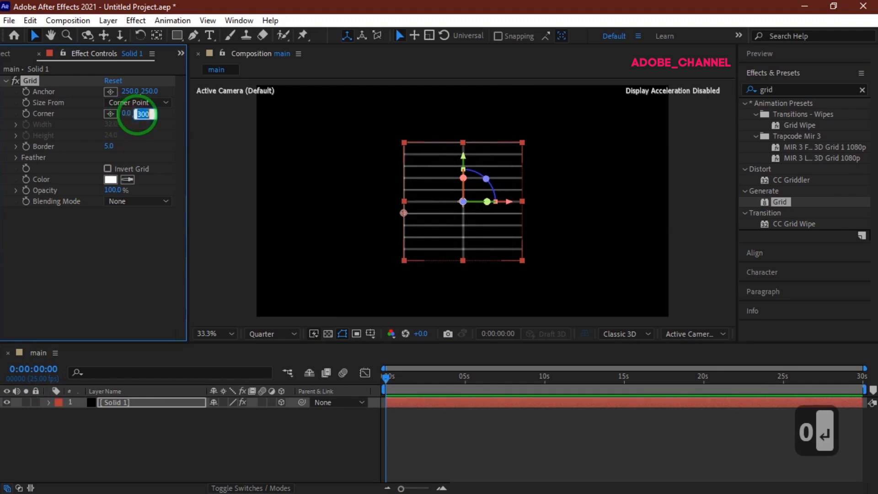
pyautogui.write('0')
pyautogui.press('Return')
# Change the Grid colour on Solid 1 to the bright blue 1222F3.
pyautogui.click(113, 179)
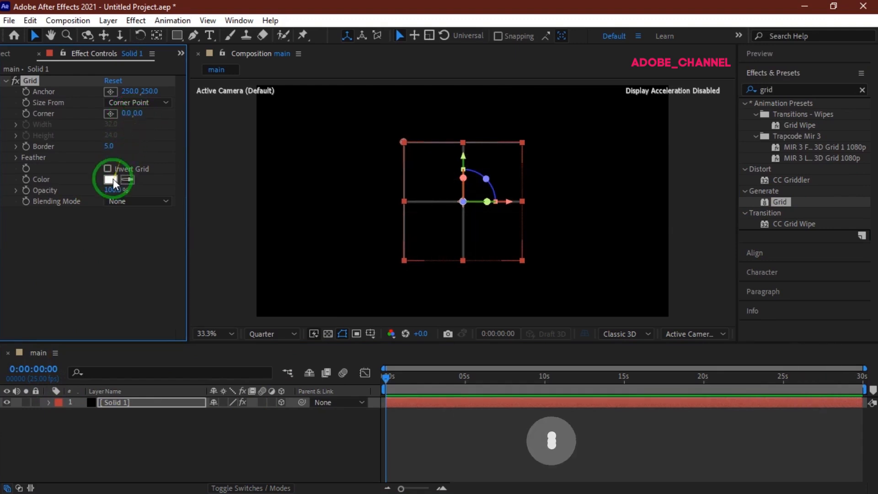
pyautogui.click(192, 161)
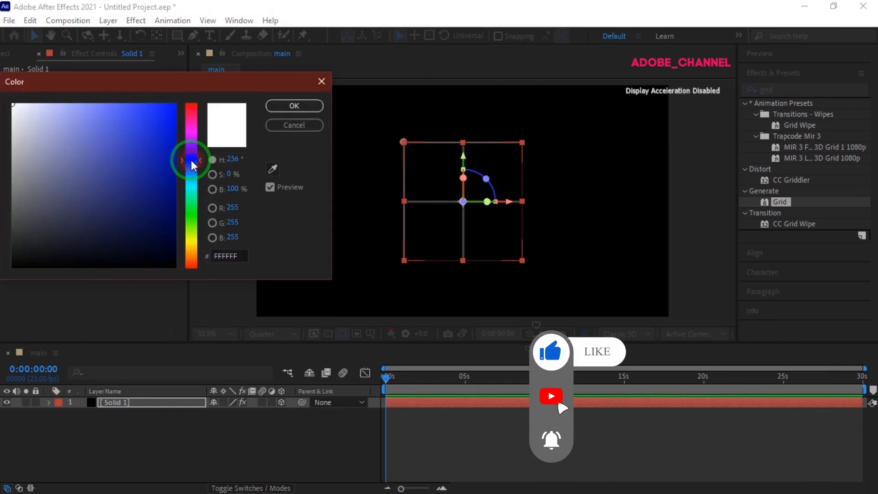
pyautogui.click(163, 111)
pyautogui.click(294, 106)
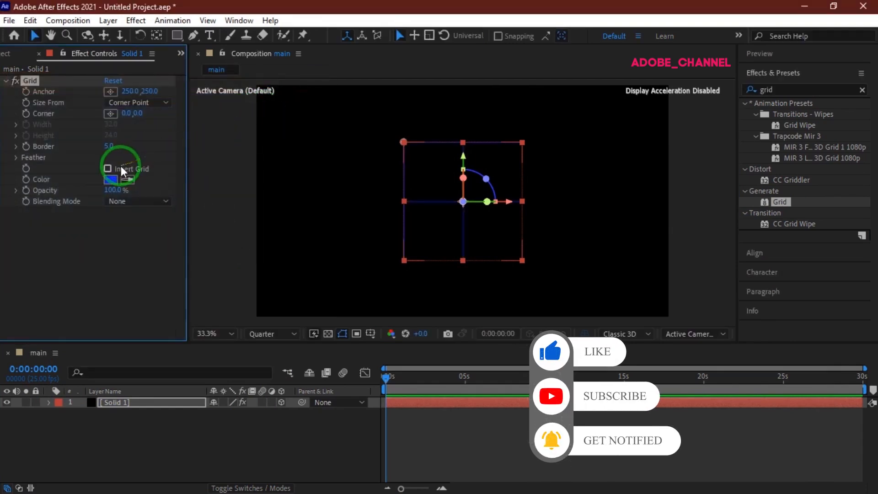
# Invert the grid on Solid 1 and set its border to 25.
pyautogui.click(108, 168)
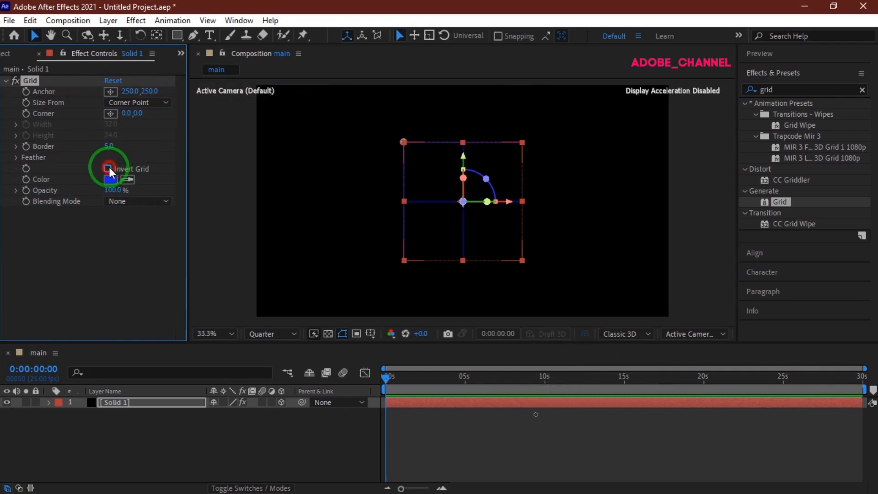
pyautogui.click(109, 147)
pyautogui.write('25')
pyautogui.press('Return')
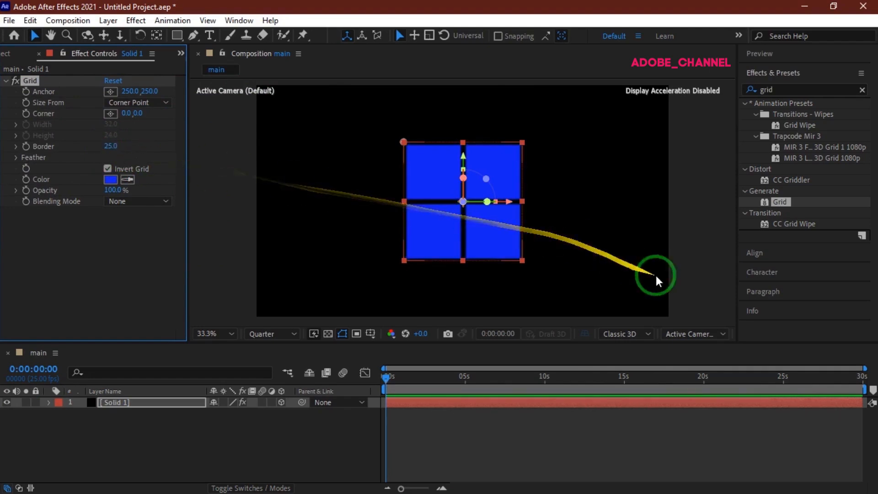
# Switch the composition to the Top 3D view, duplicate the Solid 1 layer and rename the copy Solid 2.
pyautogui.click(724, 334)
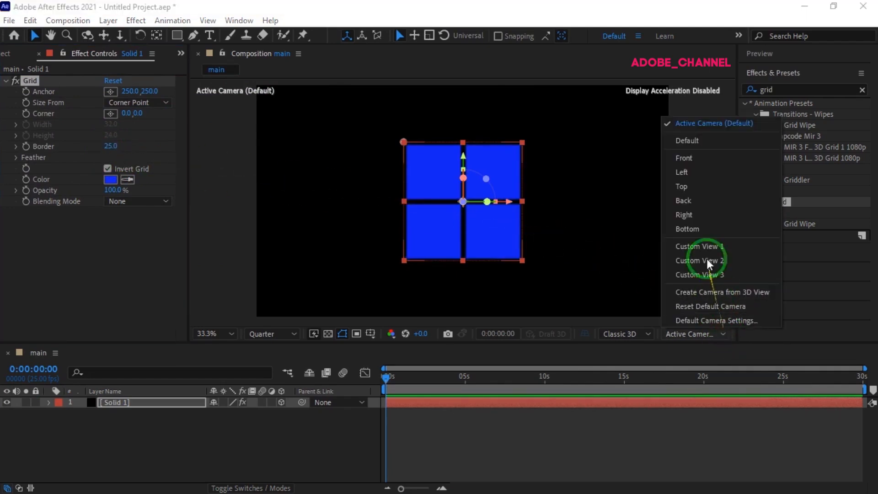
pyautogui.click(695, 185)
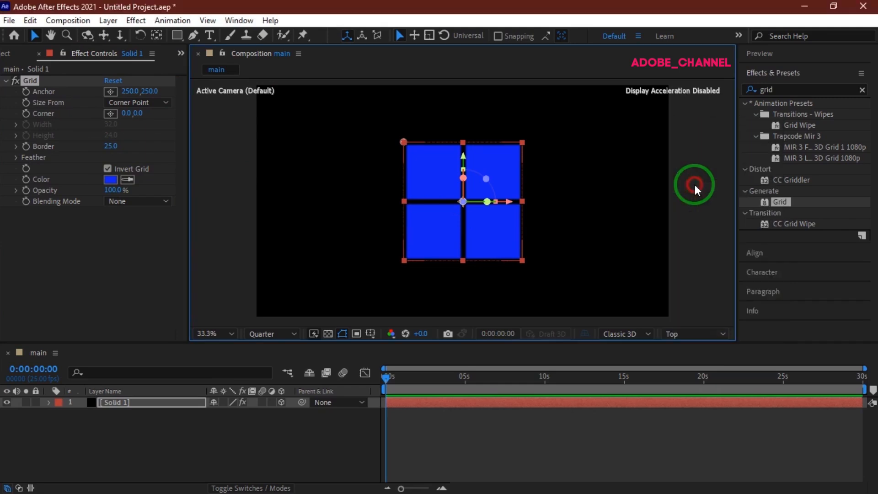
pyautogui.click(154, 402)
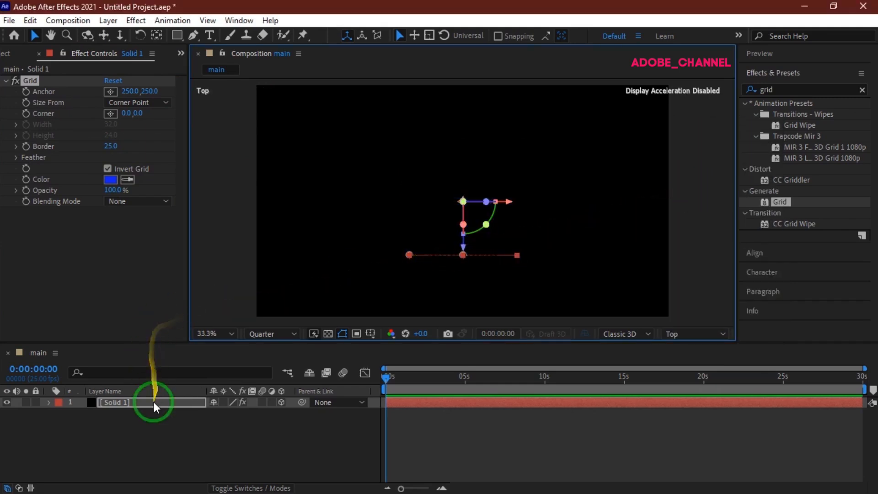
pyautogui.hotkey('ctrl', 'd')
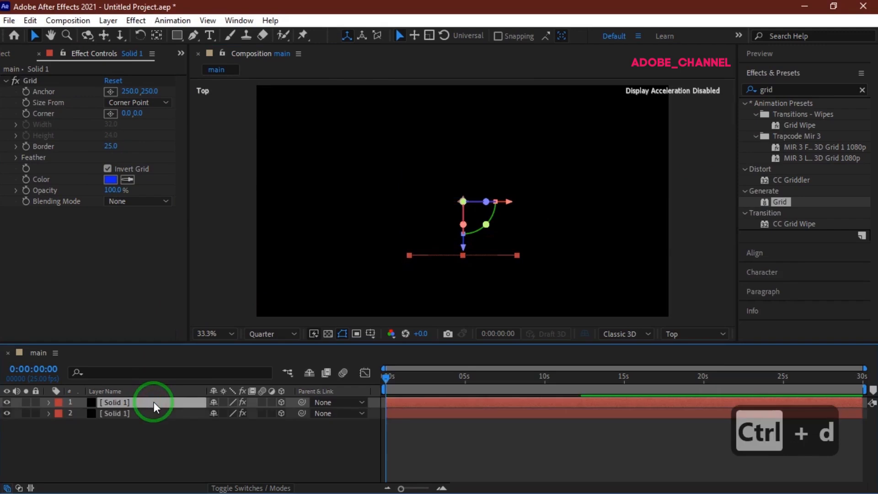
pyautogui.rightClick(153, 402)
pyautogui.click(179, 378)
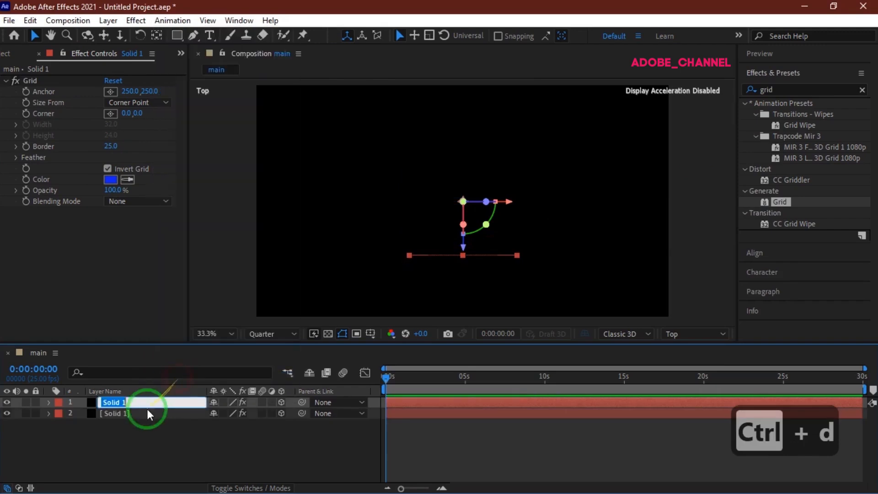
pyautogui.press('Right')
pyautogui.press('BackSpace')
pyautogui.write('2')
pyautogui.press('Return')
# Set the Y Rotation of Solid 2 to 90°.
pyautogui.press('r')
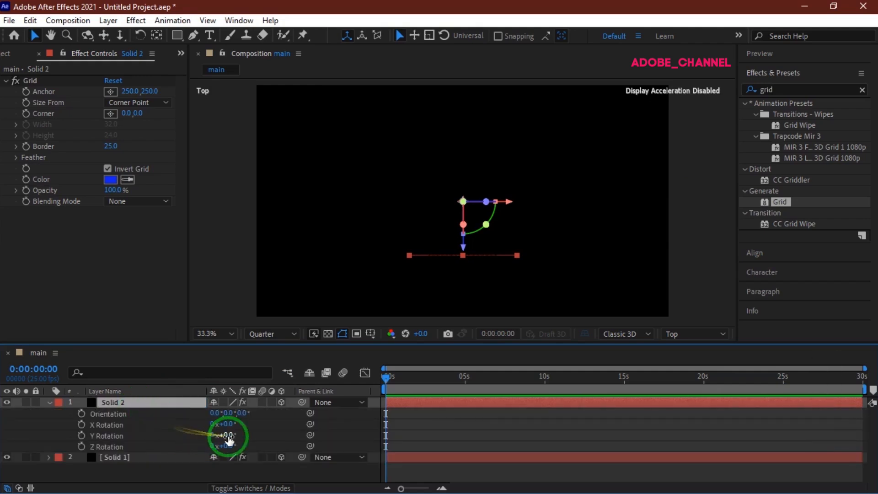
pyautogui.write('90')
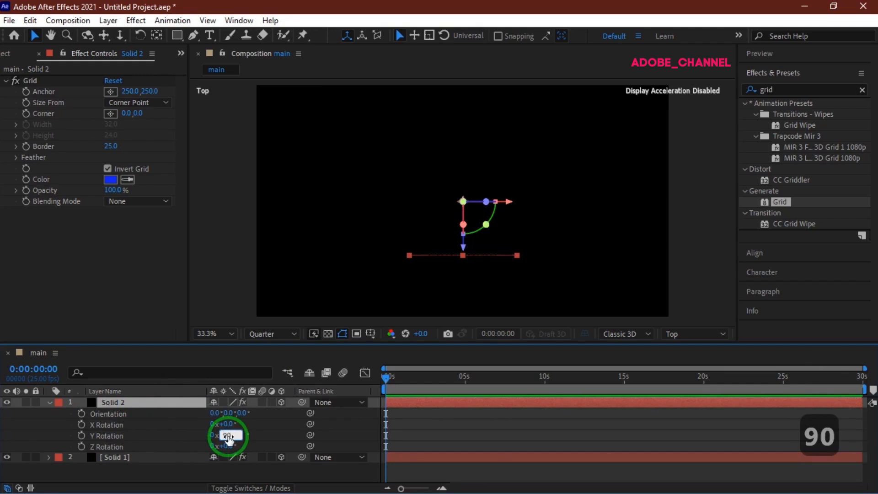
pyautogui.press('Return')
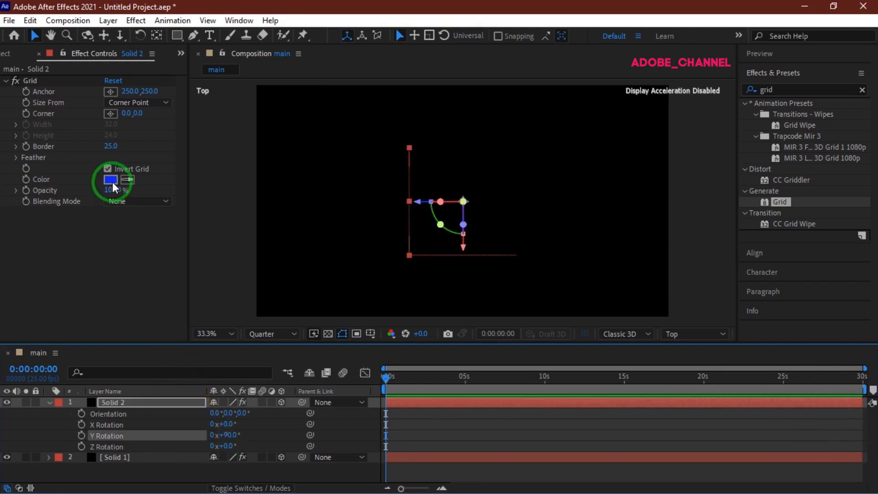
# Change the Grid colour on Solid 2 to red, keeping its saturation and brightness.
pyautogui.click(111, 181)
pyautogui.click(191, 108)
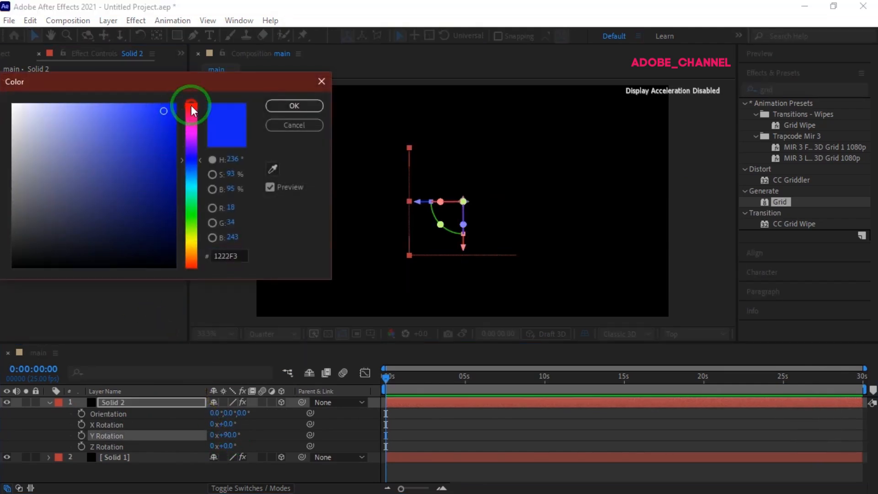
pyautogui.click(295, 105)
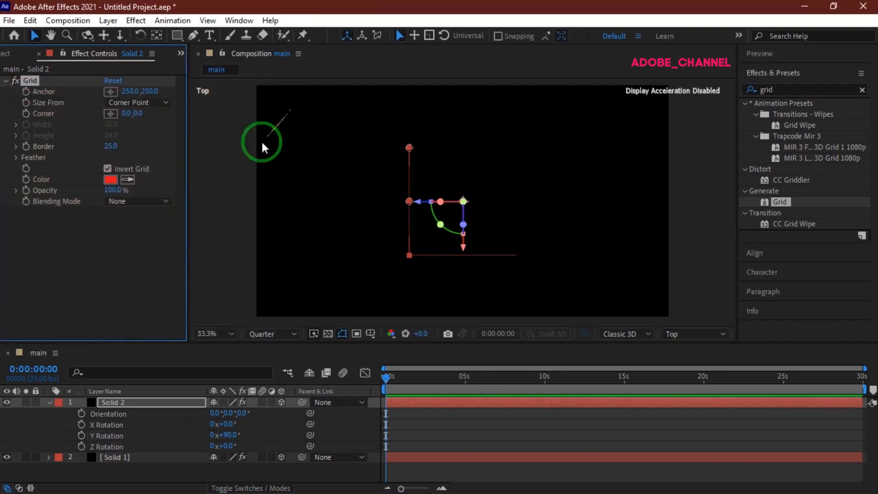
# Duplicate the Solid 2 layer and collapse the original layer's rotation properties.
pyautogui.click(138, 403)
pyautogui.hotkey('ctrl', 'd')
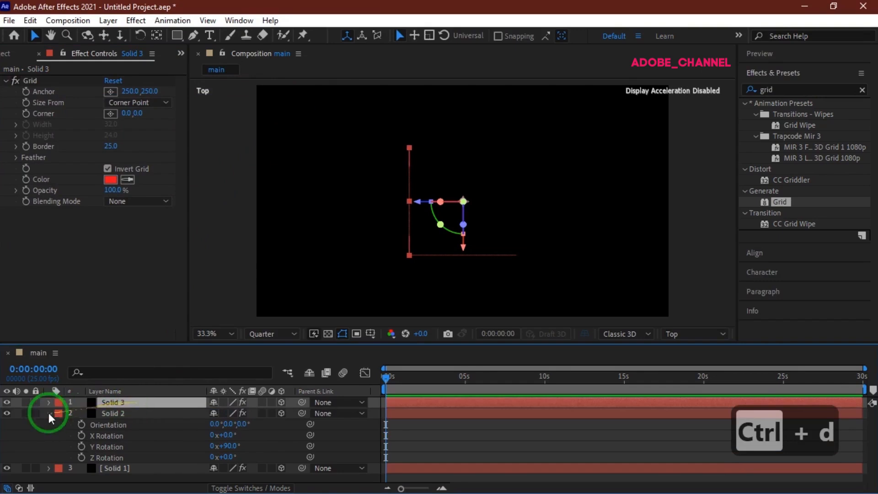
pyautogui.click(49, 413)
# Reveal the rotation properties of the Solid 3 layer and set its Y Rotation to 180°.
pyautogui.click(123, 402)
pyautogui.press('r')
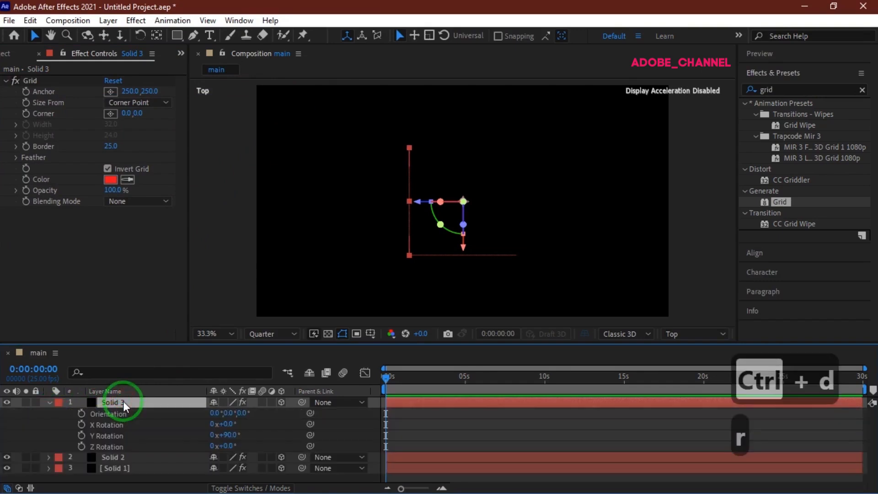
pyautogui.click(229, 435)
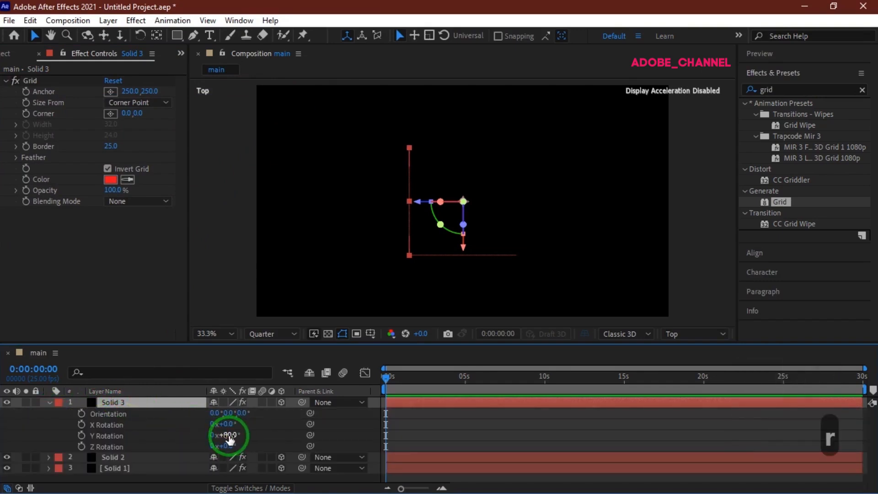
pyautogui.write('180')
pyautogui.press('Return')
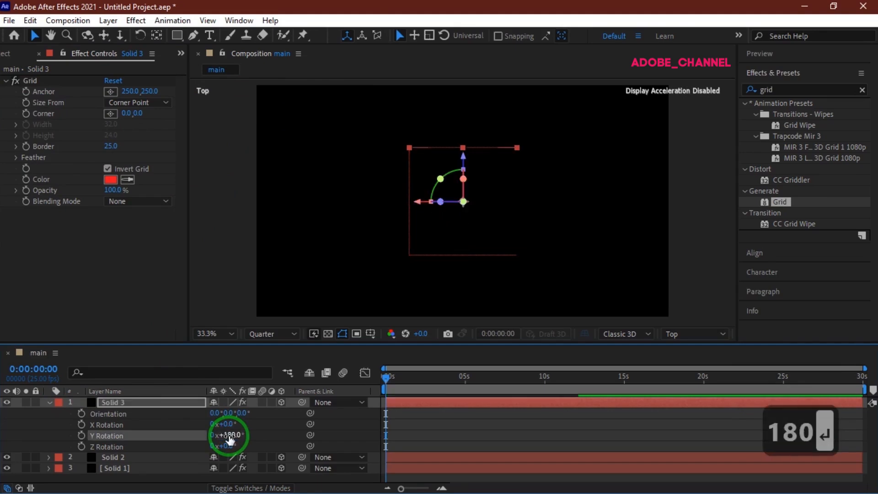
# Change the Grid colour on Solid 3 to yellow (F3E012) and collapse the layer's rotation properties.
pyautogui.click(112, 181)
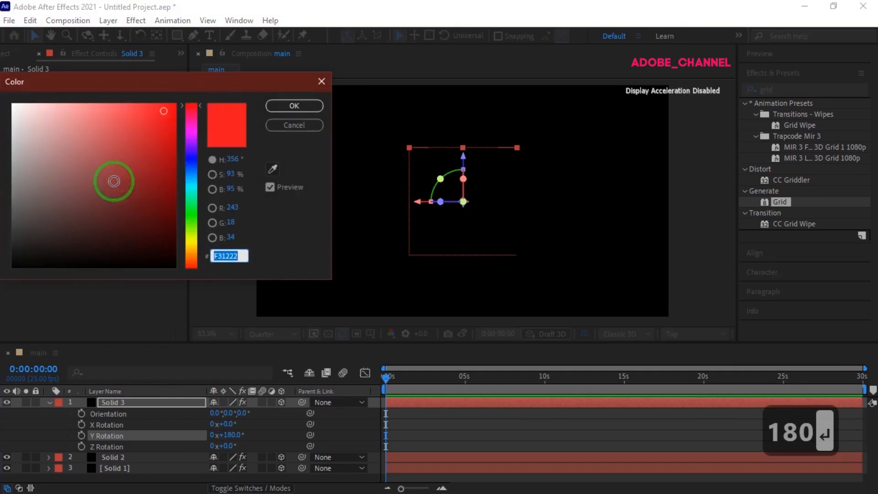
pyautogui.click(192, 248)
pyautogui.click(294, 105)
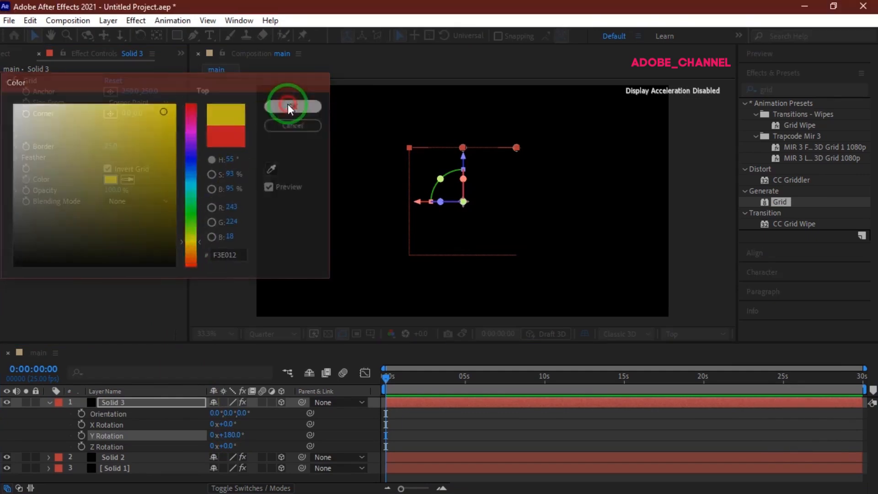
pyautogui.click(50, 402)
# Duplicate the Solid 3 layer and set the copy's Y Rotation to 270°.
pyautogui.click(120, 402)
pyautogui.hotkey('ctrl', 'd')
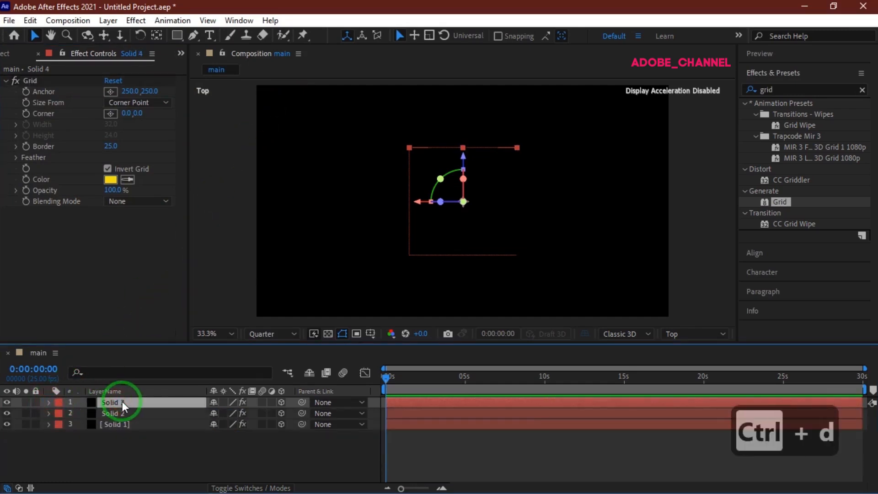
pyautogui.press('r')
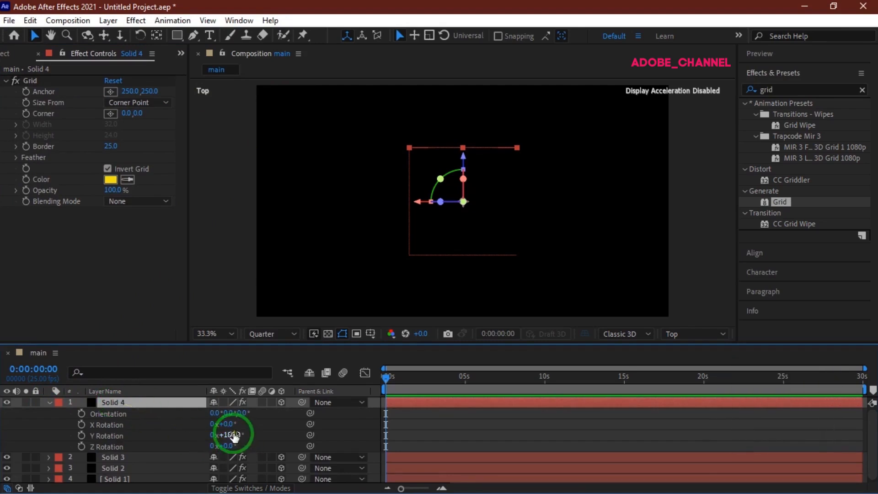
pyautogui.write('270')
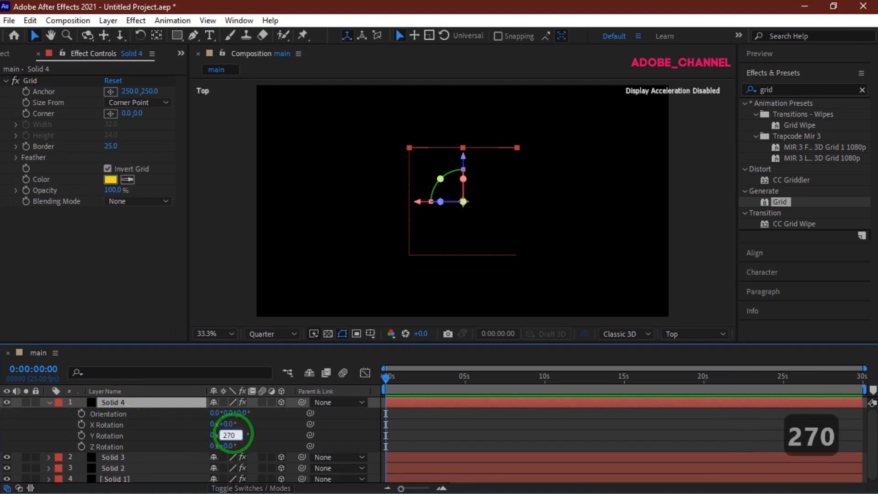
pyautogui.press('Return')
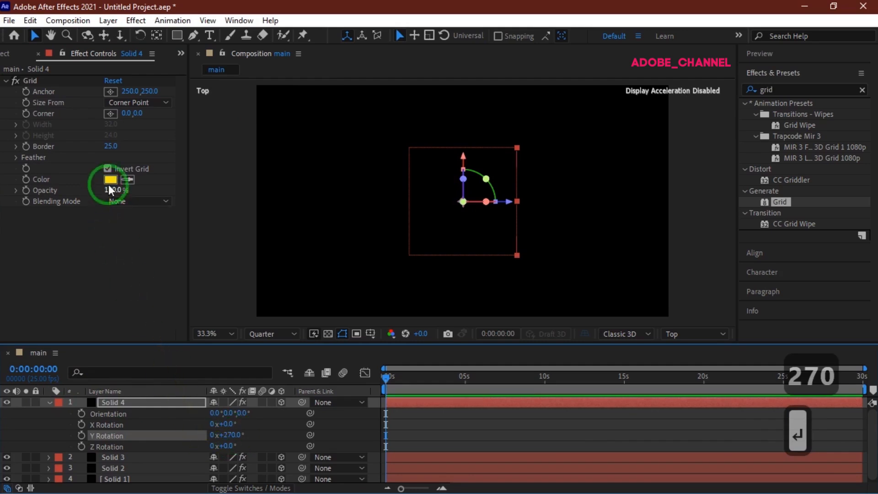
# Change the Grid colour on Solid 4 to green (47F312) and collapse the layer's rotation properties.
pyautogui.click(110, 179)
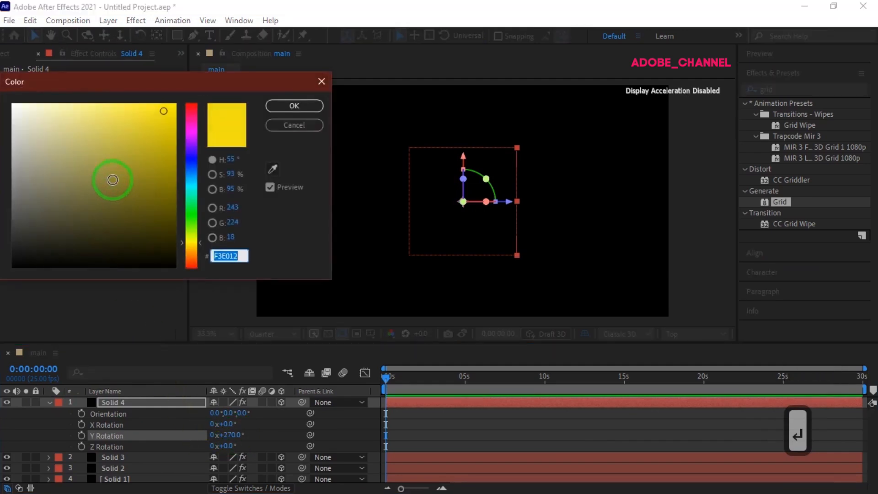
pyautogui.click(191, 224)
pyautogui.click(294, 106)
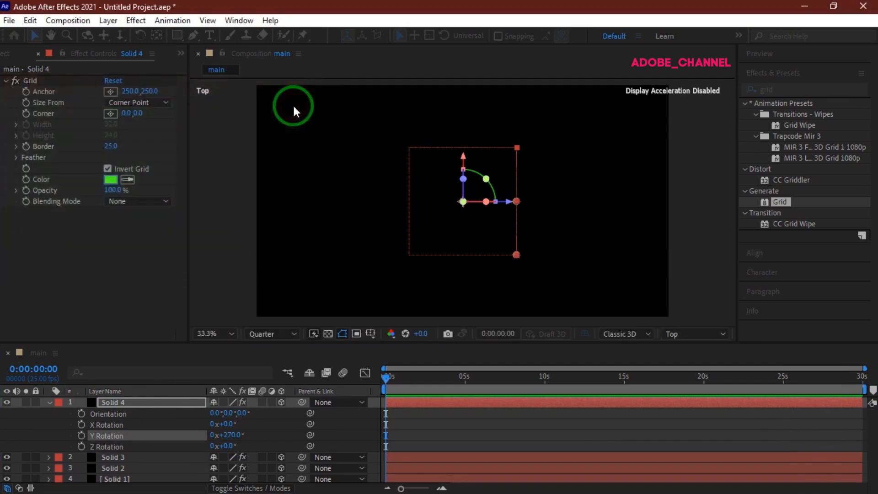
pyautogui.click(49, 403)
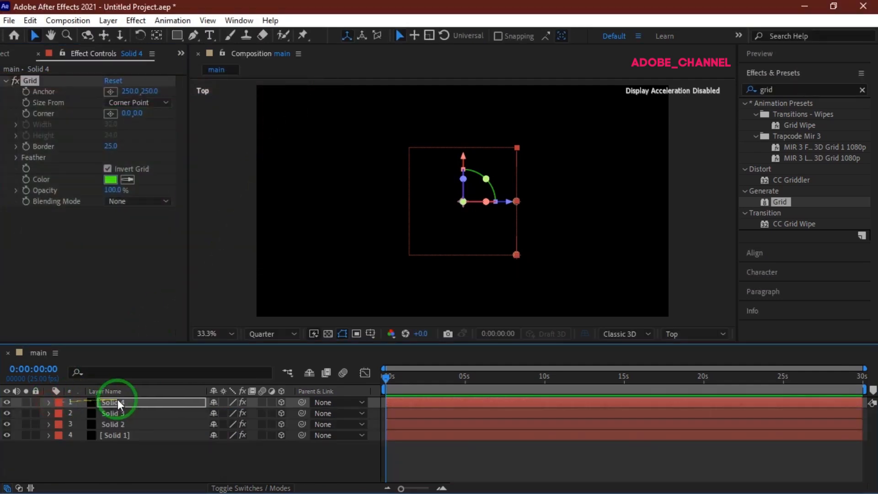
# Duplicate the Solid 4 layer, set the copy's Z Orientation to 90° and collapse its rotation properties.
pyautogui.click(135, 402)
pyautogui.press('ctrl')
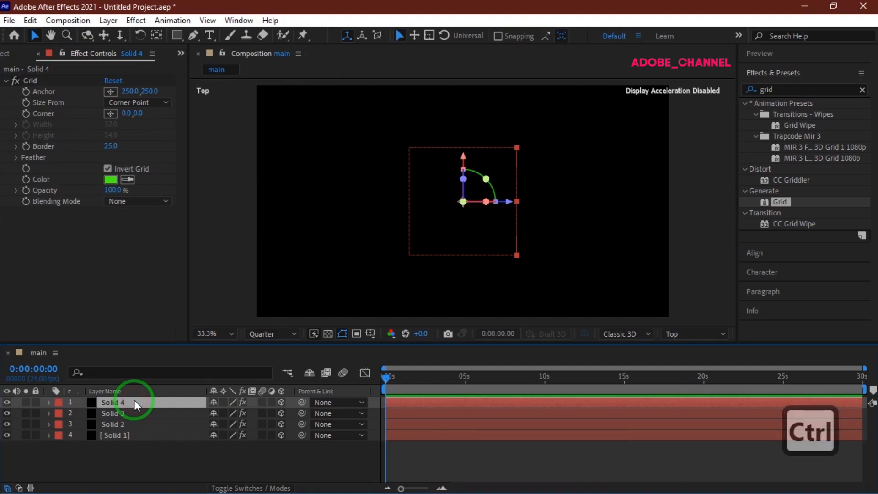
pyautogui.hotkey('ctrl', 'd')
pyautogui.press('r')
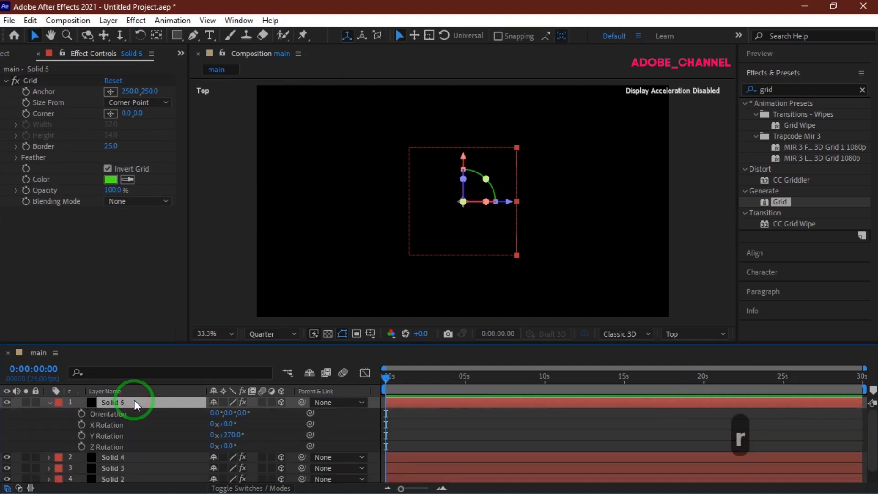
pyautogui.click(241, 414)
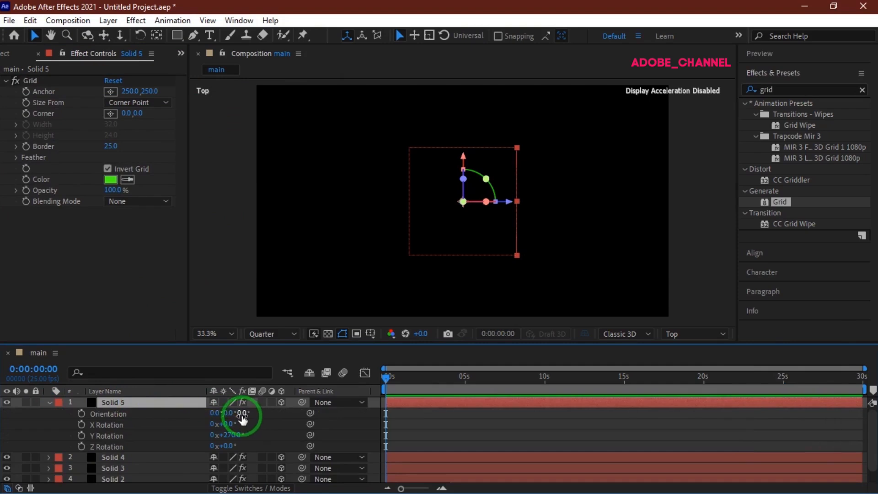
pyautogui.write('90')
pyautogui.press('Return')
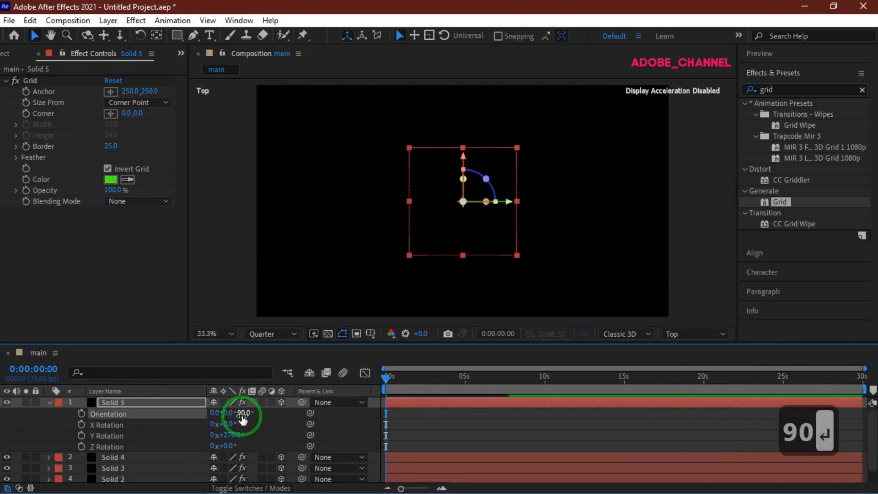
pyautogui.click(52, 404)
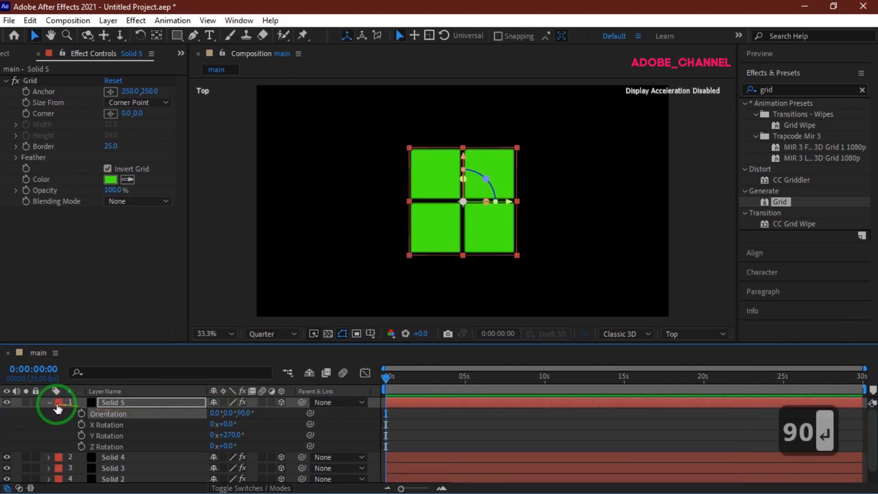
# Duplicate the Solid 5 layer and set the copy's Z Orientation to 270°.
pyautogui.click(134, 401)
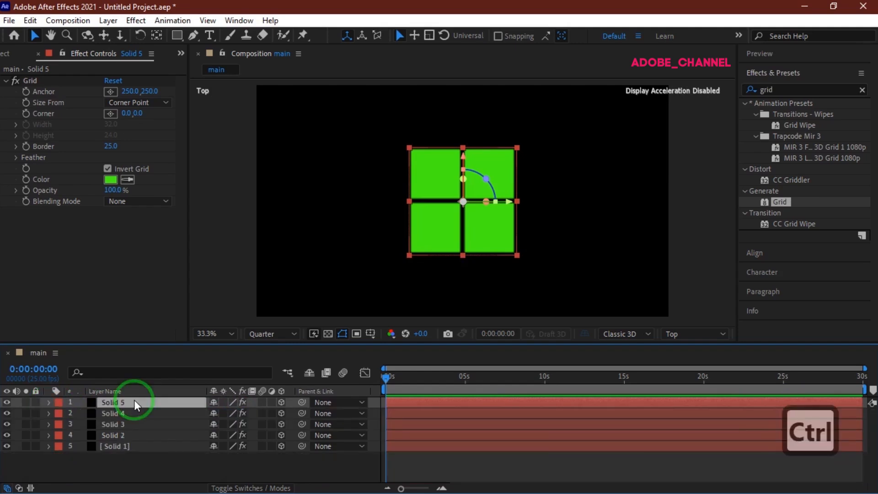
pyautogui.hotkey('ctrl', 'd')
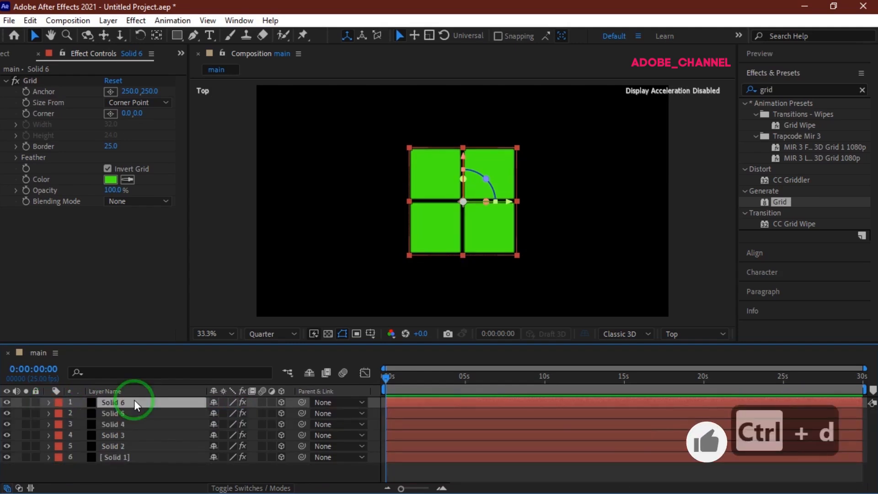
pyautogui.press('r')
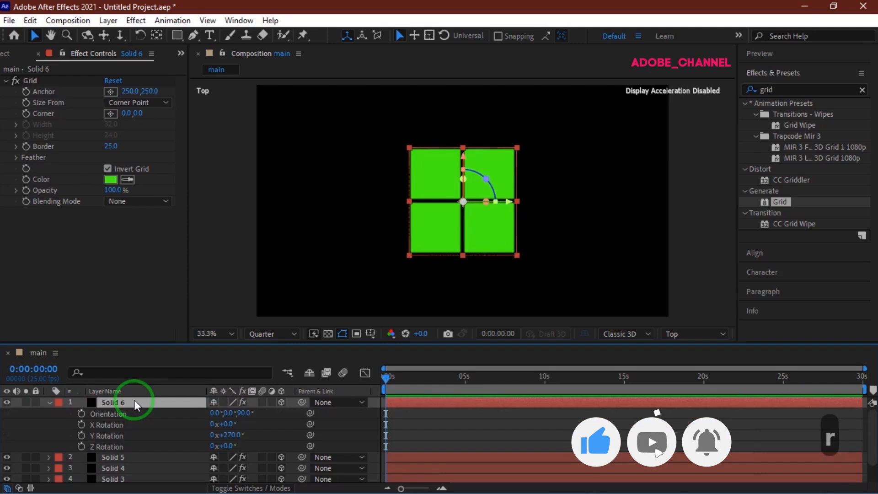
pyautogui.click(241, 414)
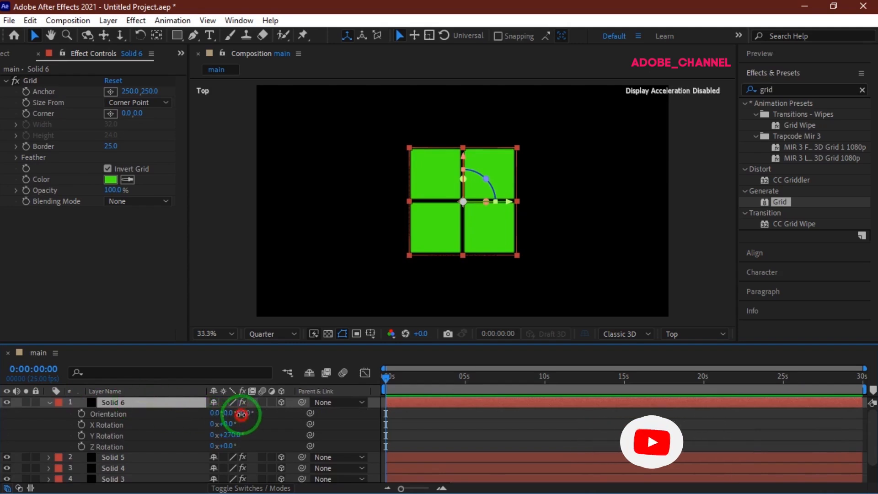
pyautogui.write('270')
pyautogui.press('Return')
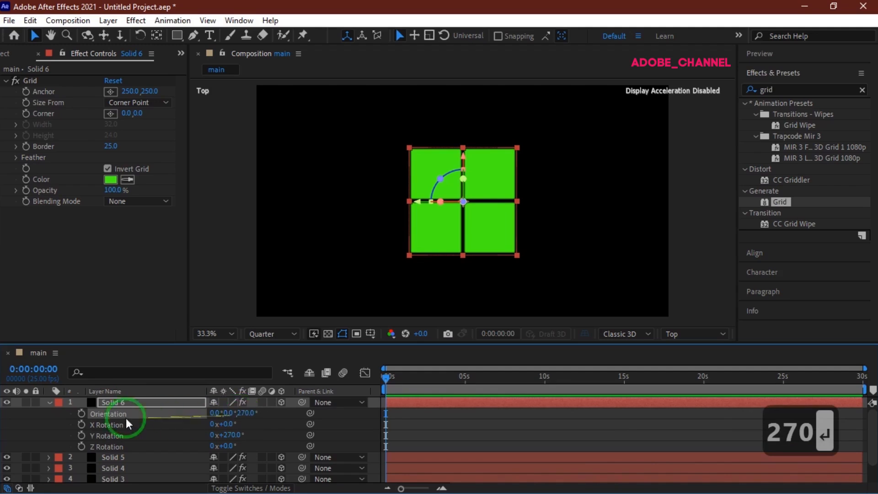
# Change the Grid colour on Solid 6 to magenta and collapse the layer's rotation properties.
pyautogui.click(110, 179)
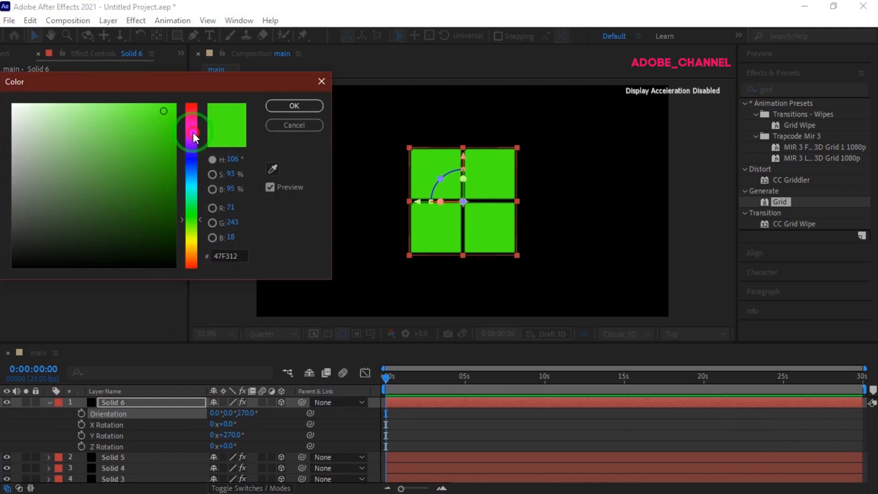
pyautogui.click(194, 133)
pyautogui.click(294, 106)
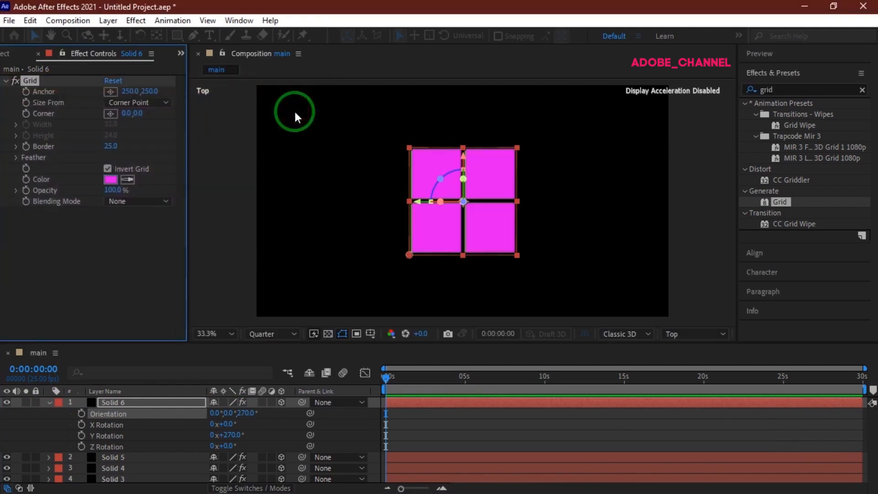
pyautogui.click(50, 401)
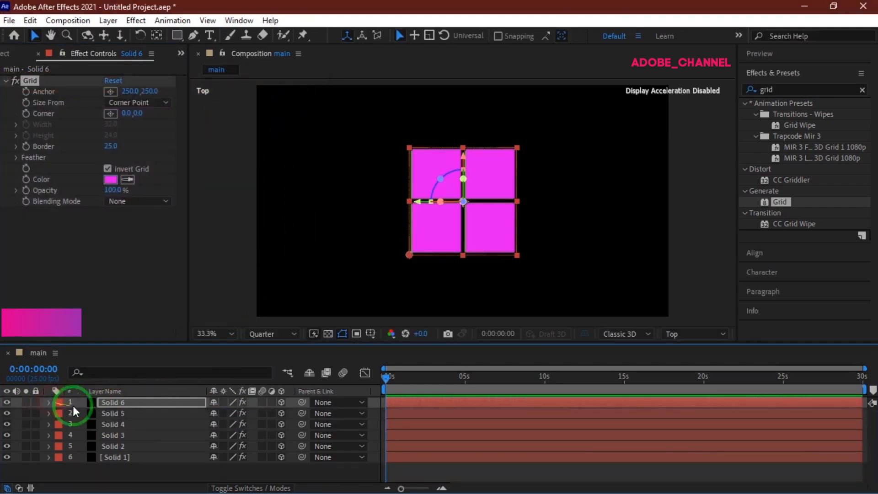
# Change the Grid colour on Solid 5 to cyan and check the Grid colours of Solid 4 through Solid 1.
pyautogui.click(133, 414)
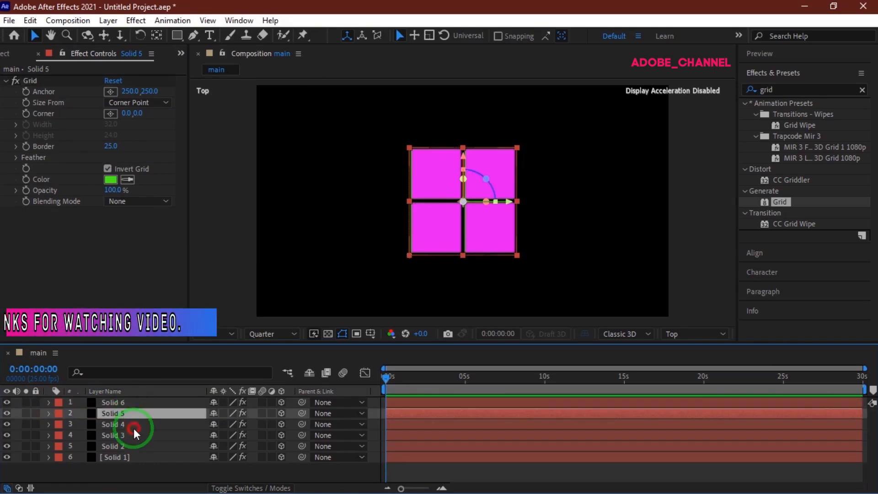
pyautogui.click(133, 427)
pyautogui.click(134, 413)
pyautogui.click(110, 179)
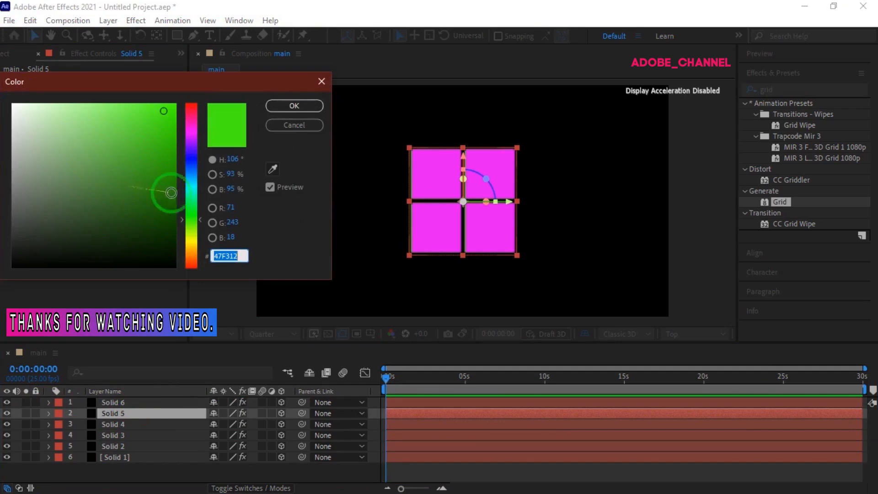
pyautogui.click(191, 185)
pyautogui.click(288, 107)
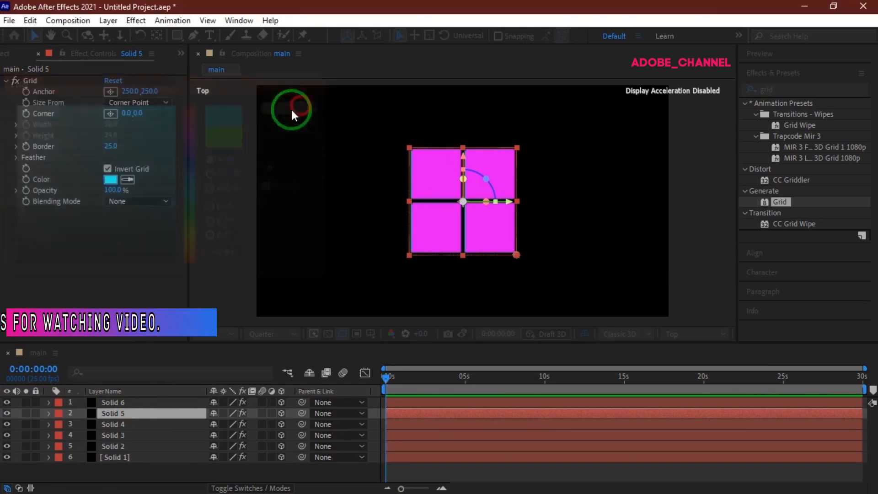
pyautogui.click(131, 424)
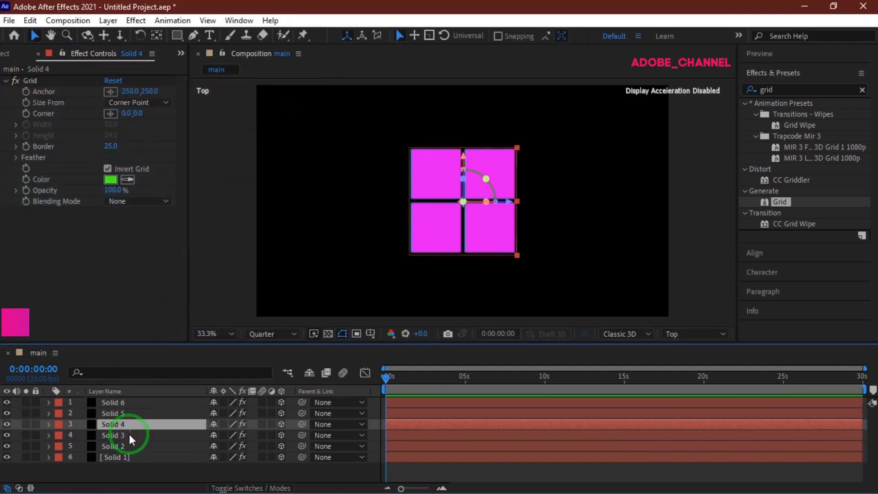
pyautogui.click(129, 435)
pyautogui.click(129, 444)
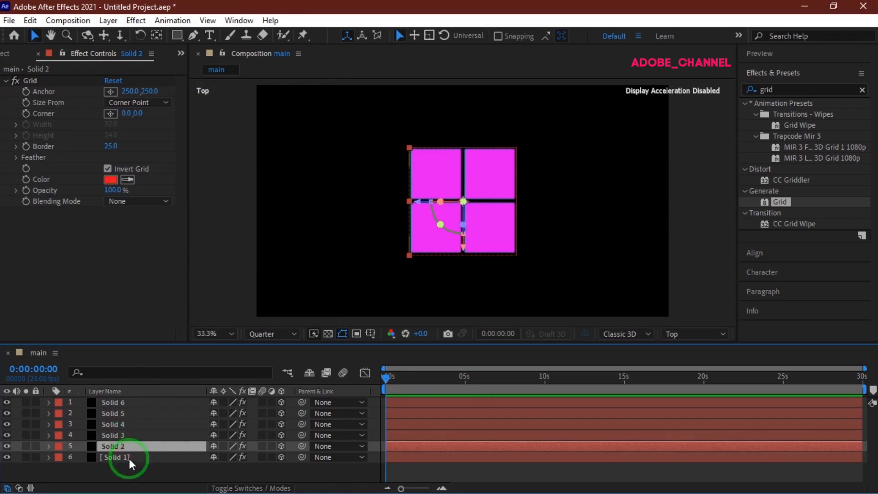
pyautogui.click(129, 458)
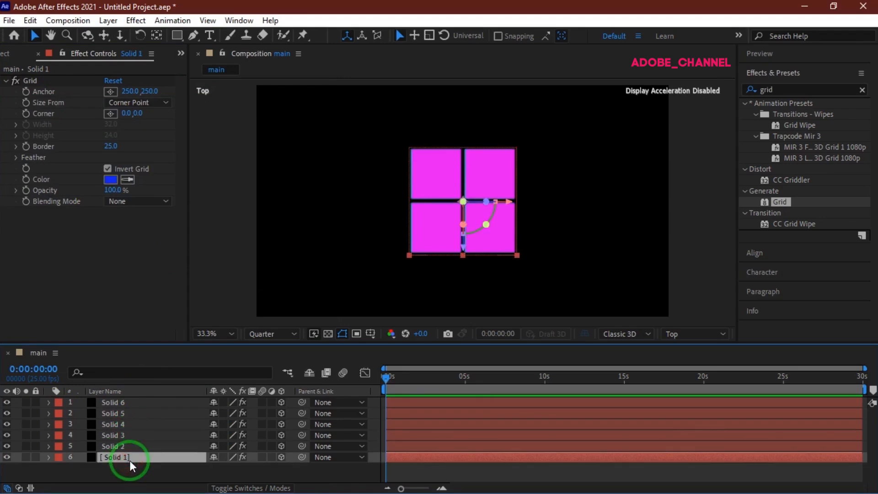
# Add a new adjustment layer to the main composition and make it a 3D layer.
pyautogui.click(142, 471)
pyautogui.rightClick(142, 470)
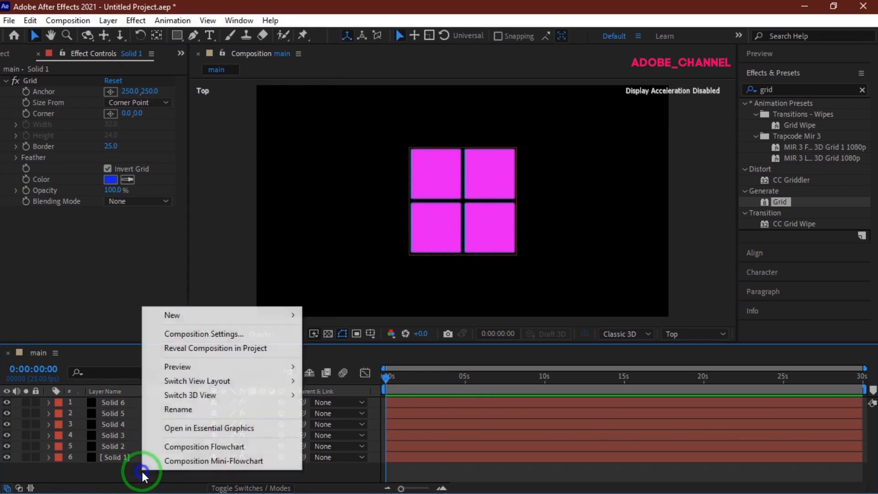
pyautogui.moveTo(208, 318)
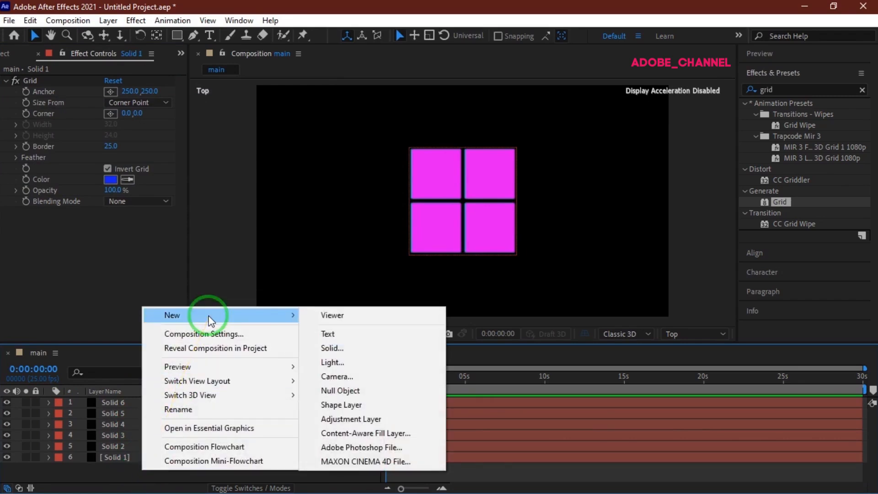
pyautogui.click(339, 419)
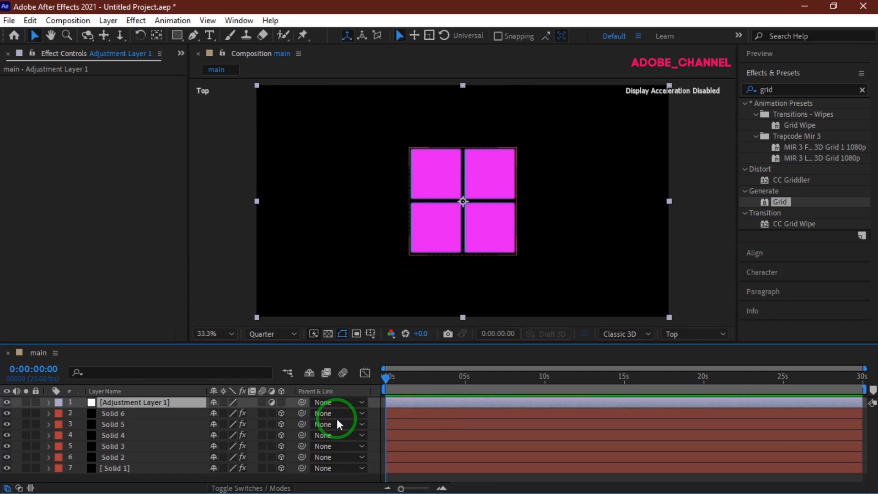
pyautogui.click(283, 404)
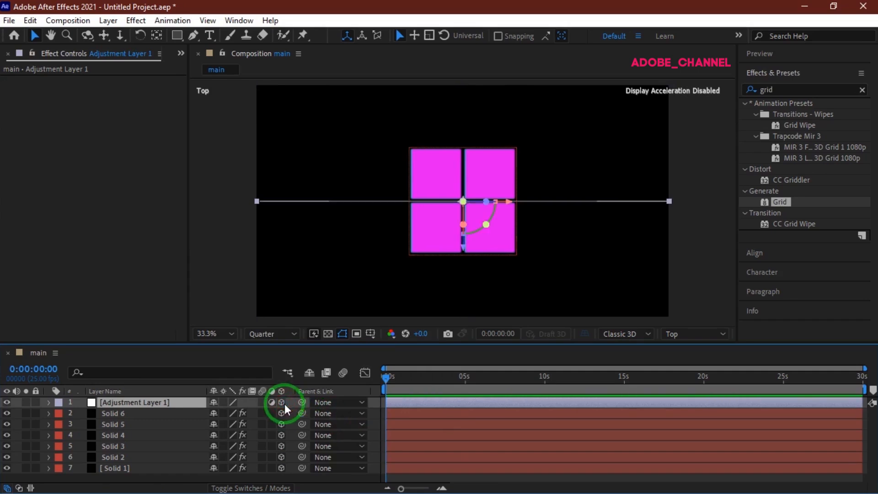
# Parent all six solid layers, Solid 1 through Solid 6, to Adjustment Layer 1.
pyautogui.click(166, 478)
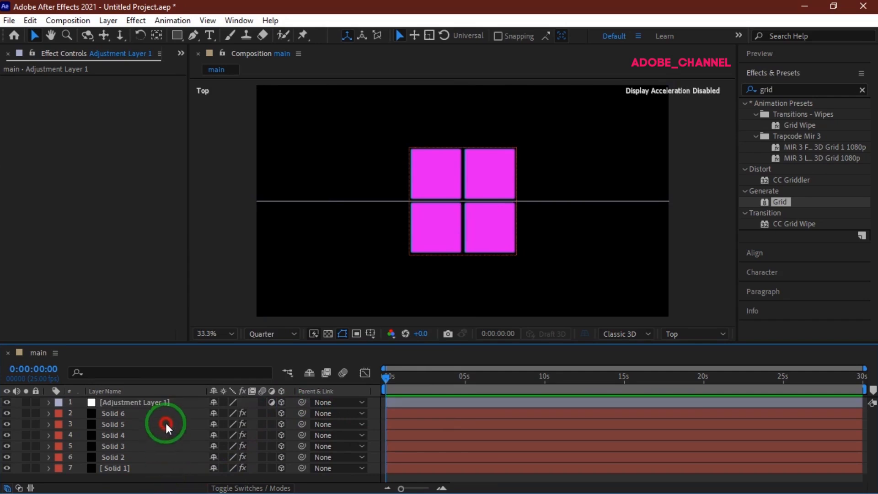
pyautogui.moveTo(160, 411); pyautogui.dragTo(145, 415)
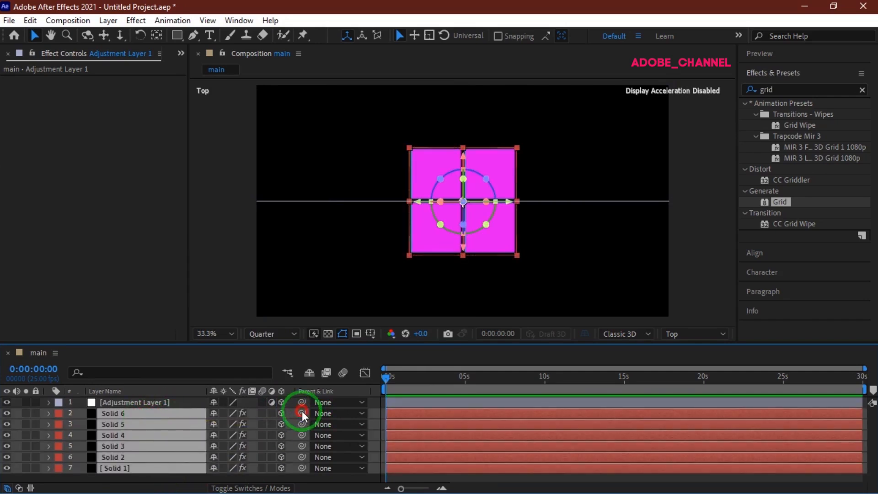
pyautogui.moveTo(180, 408); pyautogui.dragTo(138, 405)
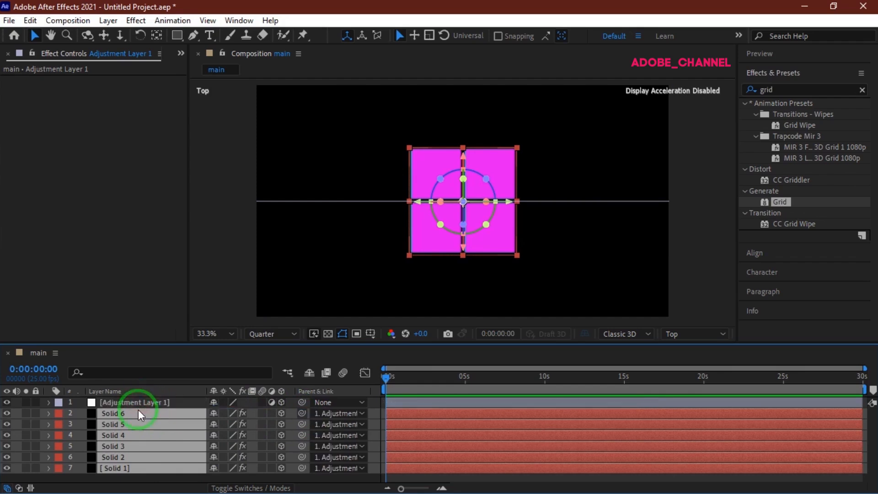
pyautogui.click(136, 465)
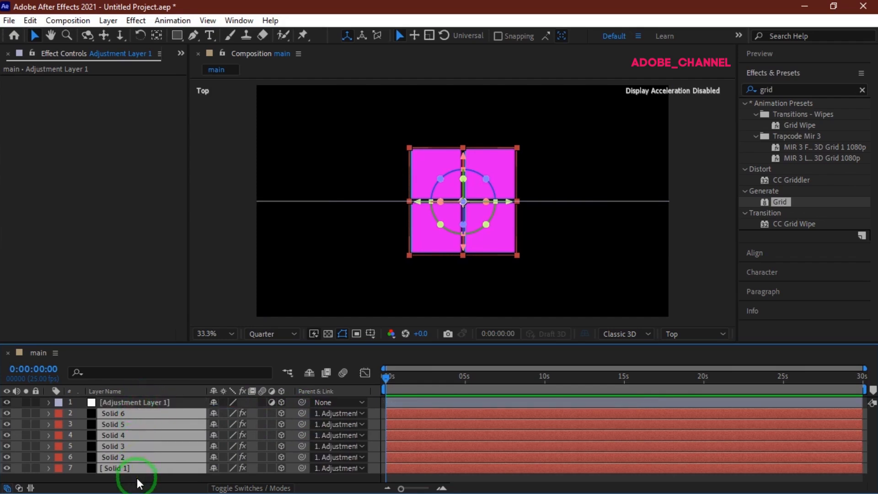
pyautogui.click(136, 479)
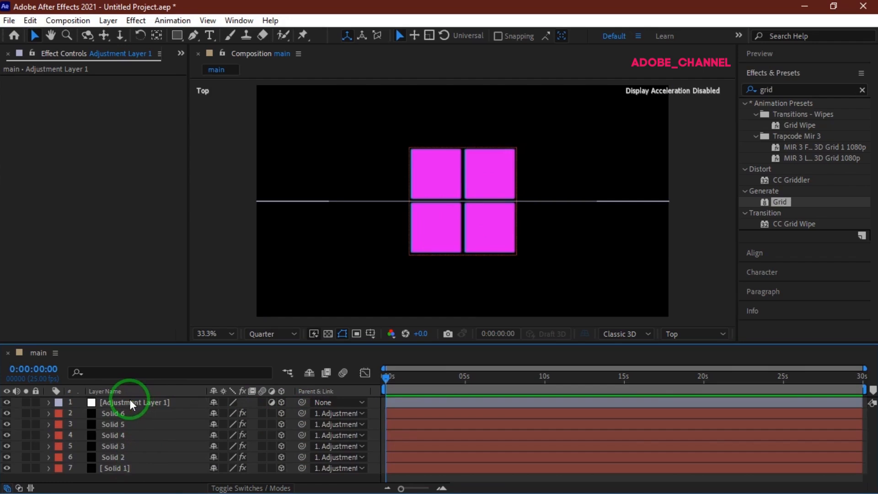
# Set Adjustment Layer 1's Y Orientation to 60° and its Z Rotation to -35°.
pyautogui.click(130, 402)
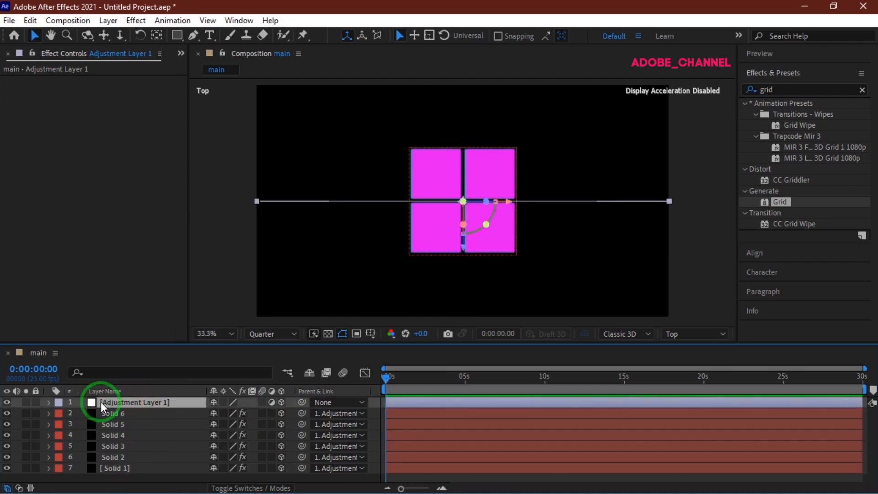
pyautogui.press('r')
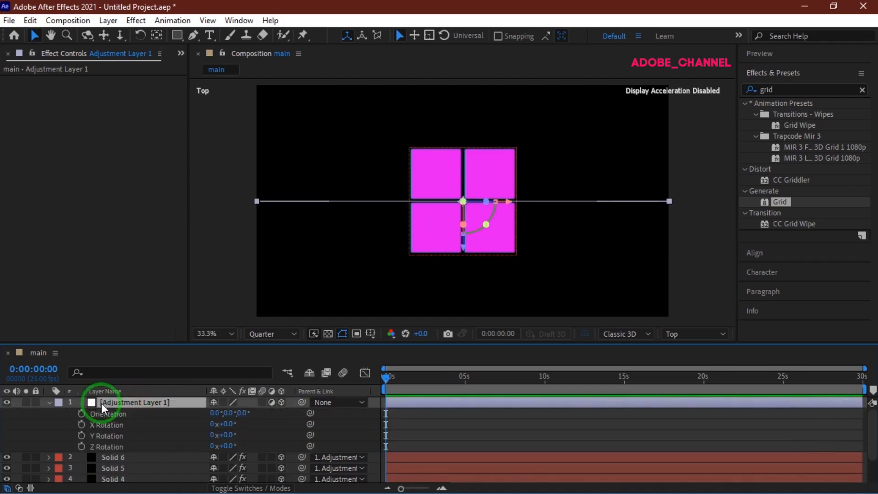
pyautogui.click(227, 413)
pyautogui.write('60')
pyautogui.press('Return')
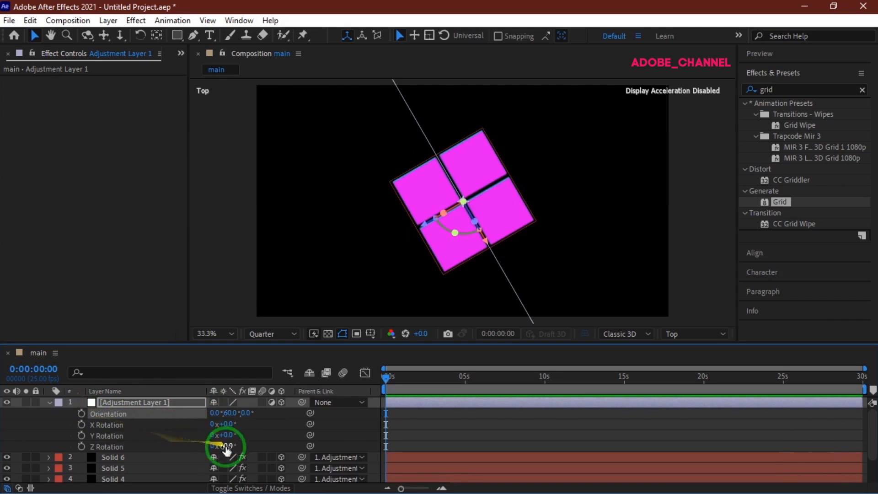
pyautogui.write('-35')
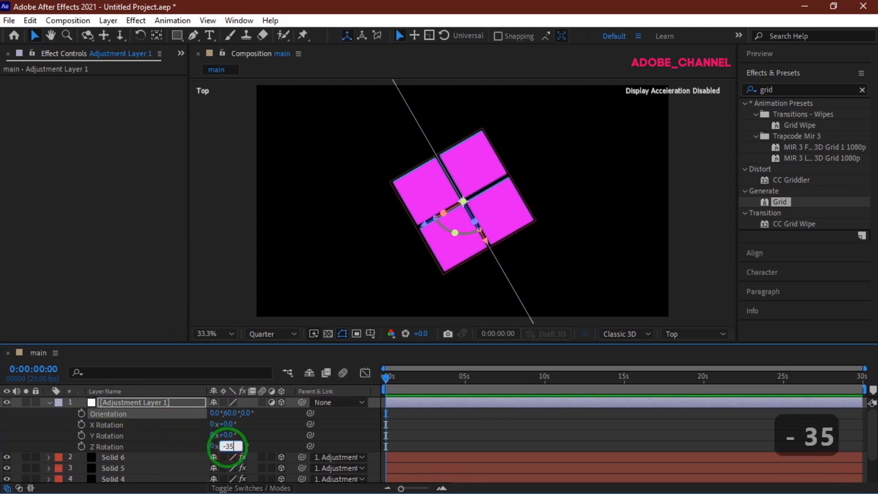
pyautogui.press('Return')
# Enable keyframing at 0:00:00:00 for Adjustment Layer 1's Orientation and its X, Y and Z Rotation.
pyautogui.click(81, 446)
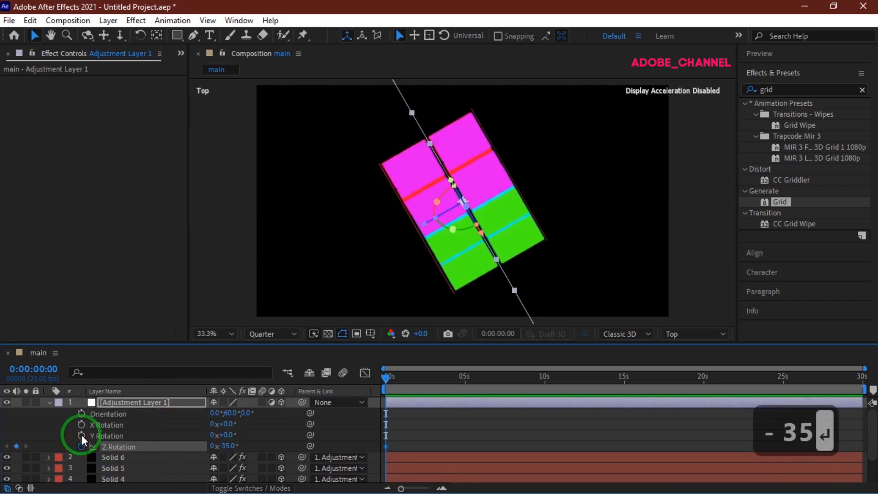
pyautogui.click(81, 436)
pyautogui.click(81, 425)
pyautogui.click(82, 414)
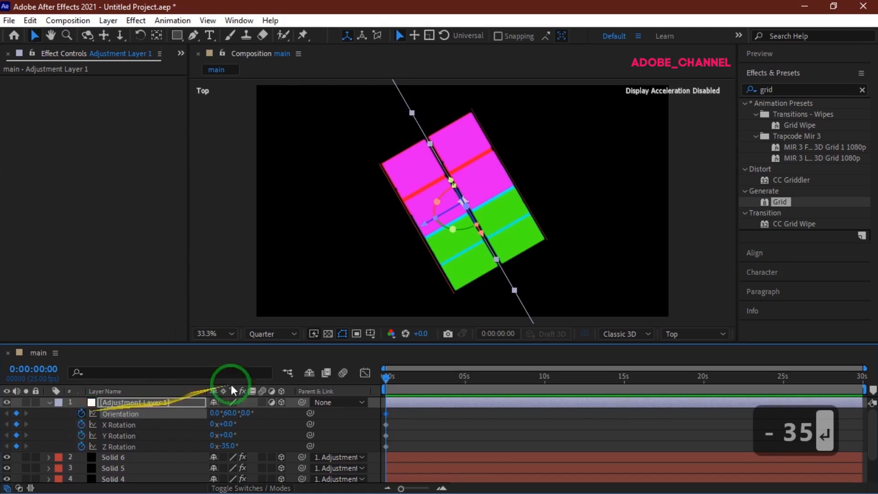
# Switch to the Active Camera view and set Adjustment Layer 1's Z Orientation to 300° at 0:00:29:24.
pyautogui.moveTo(387, 379); pyautogui.dragTo(863, 378)
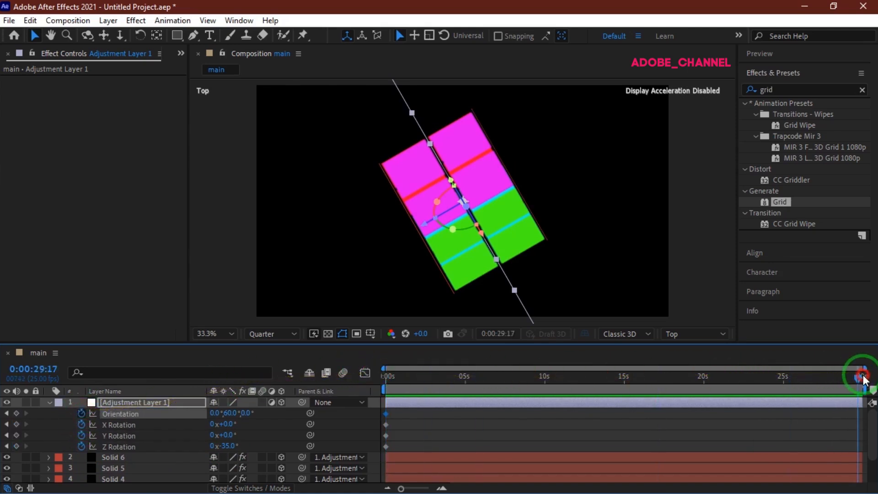
pyautogui.click(723, 335)
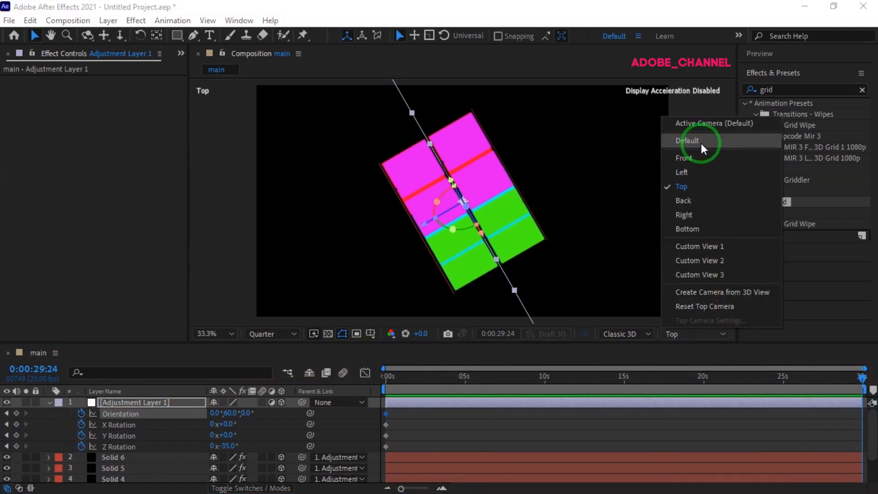
pyautogui.click(701, 122)
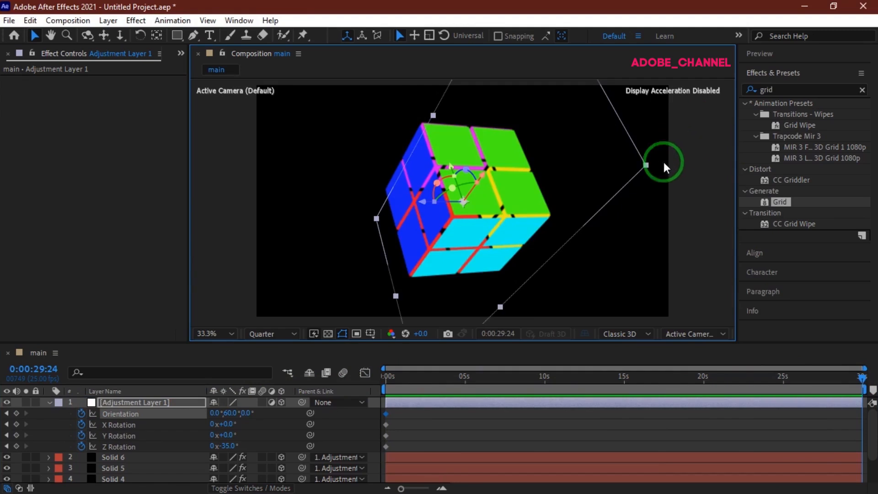
pyautogui.click(246, 413)
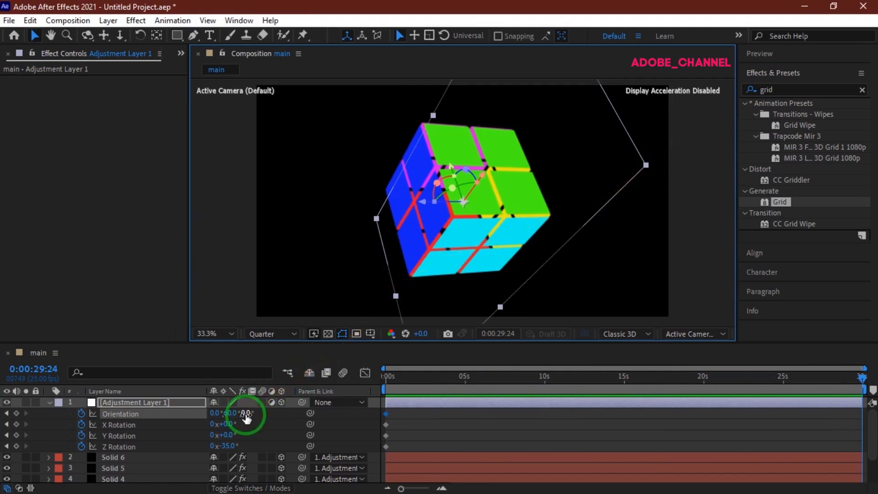
pyautogui.write('300')
pyautogui.press('Return')
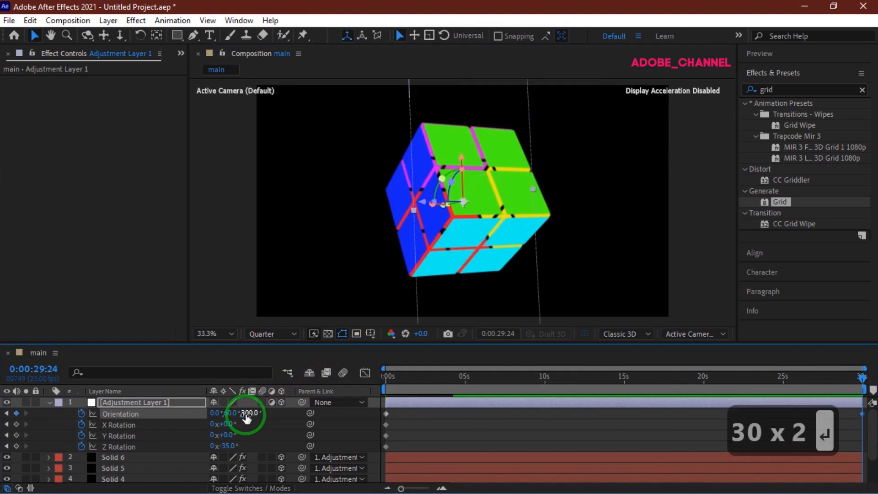
# Set Adjustment Layer 1's X Rotation at the last frame to -1x-300°.
pyautogui.click(212, 427)
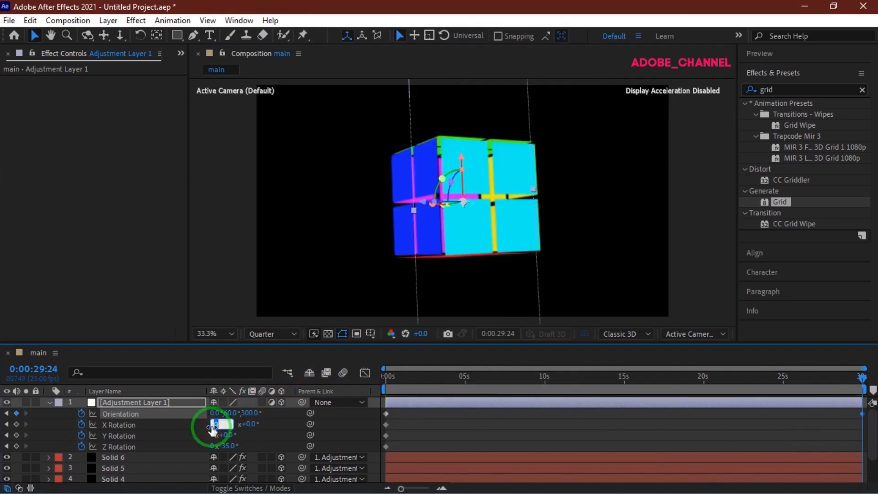
pyautogui.write('-1')
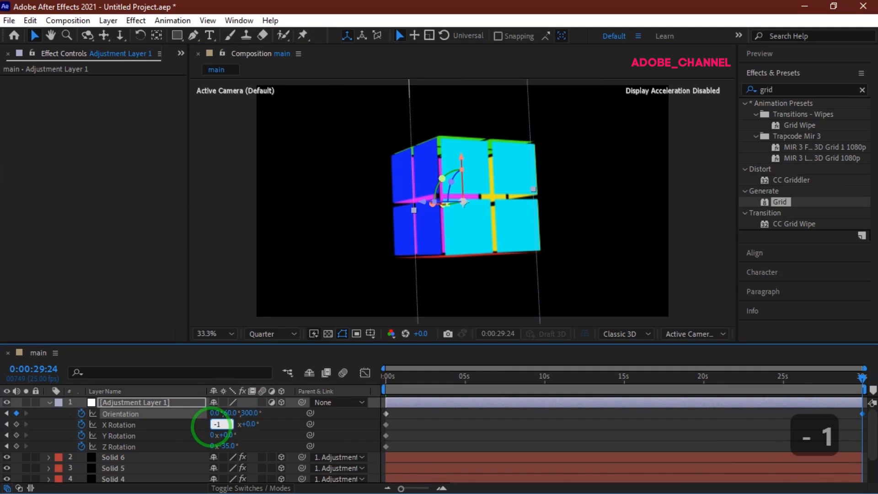
pyautogui.click(250, 426)
pyautogui.click(230, 424)
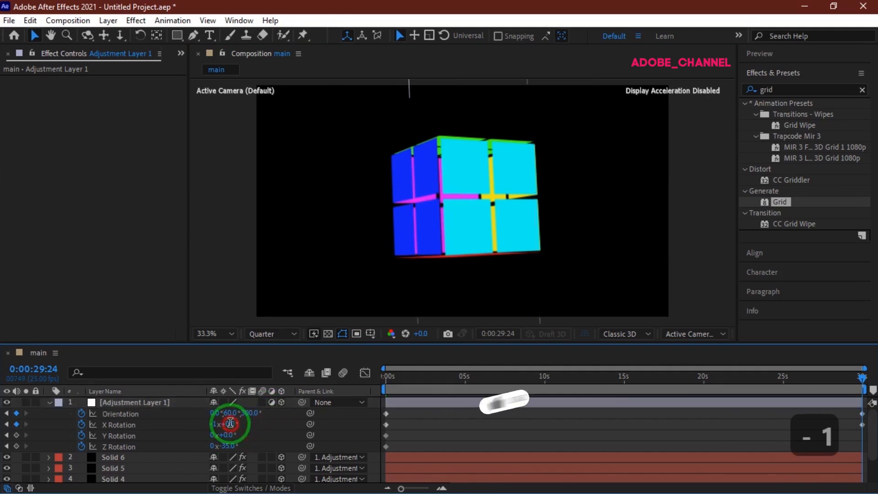
pyautogui.write('-30*2')
pyautogui.press('Return')
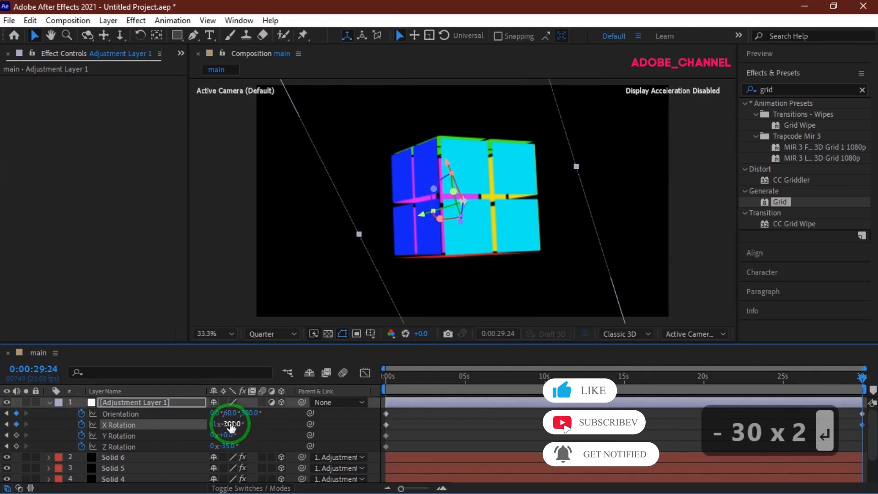
# Set Adjustment Layer 1's Y Rotation at the last frame to 1x+300°.
pyautogui.click(215, 435)
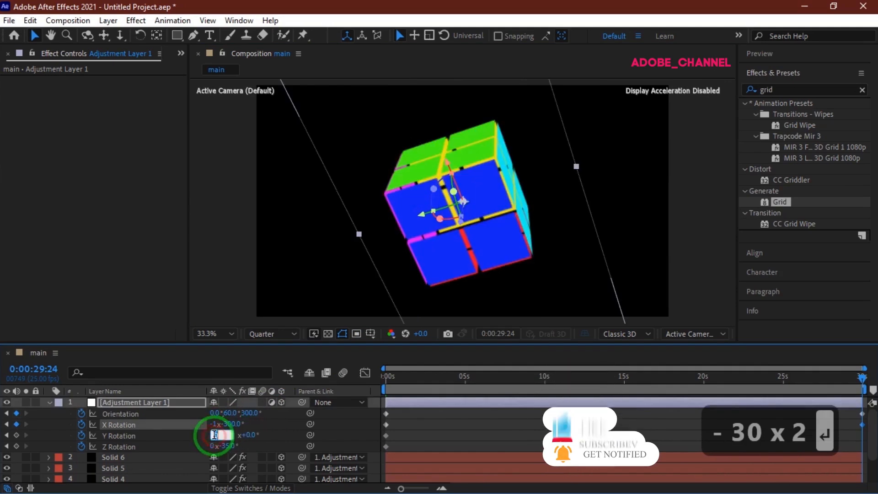
pyautogui.write('1')
pyautogui.click(251, 436)
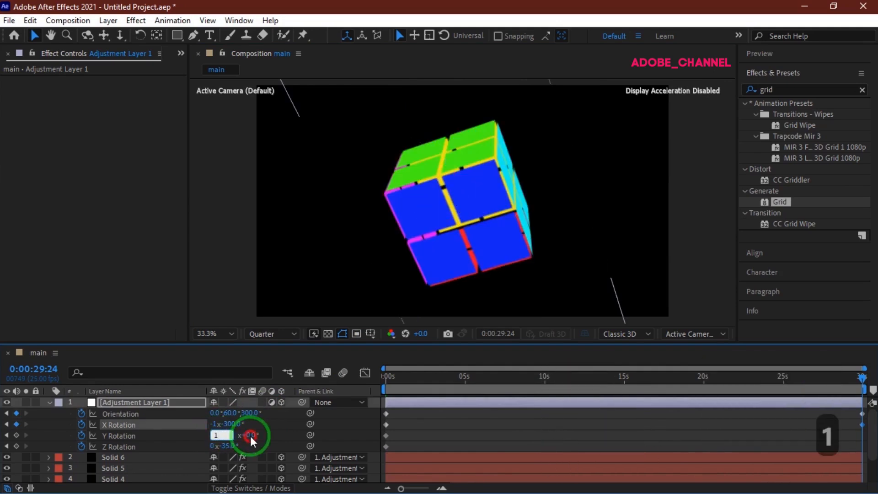
pyautogui.click(231, 435)
pyautogui.write('30*2')
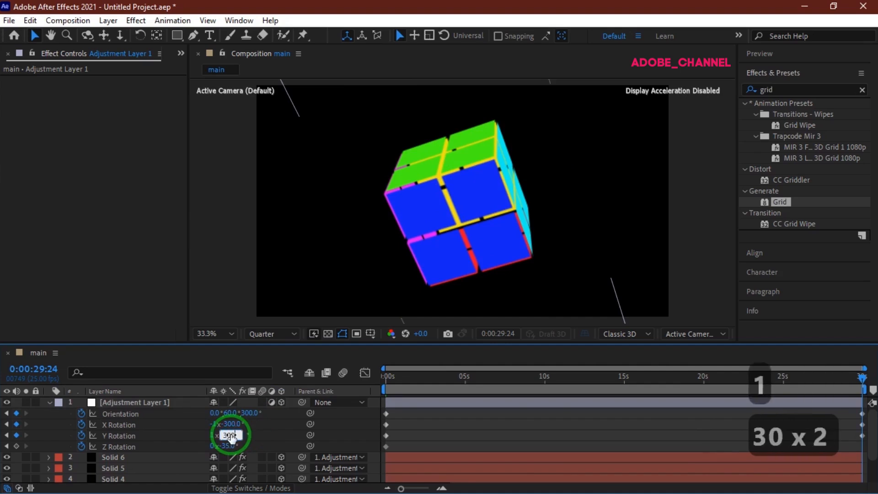
pyautogui.press('Return')
# Set Adjustment Layer 1's Z Rotation at the last frame to -1x-300° and collapse the layer's properties.
pyautogui.click(213, 448)
pyautogui.write('-1')
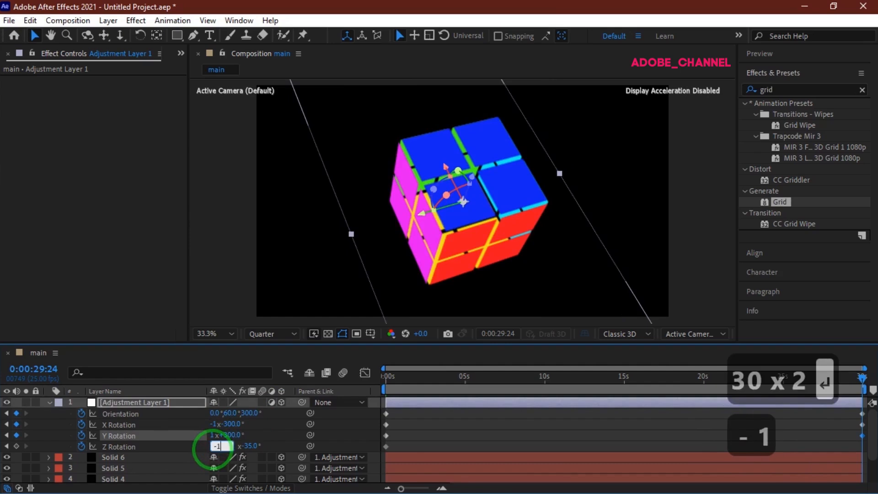
pyautogui.click(250, 448)
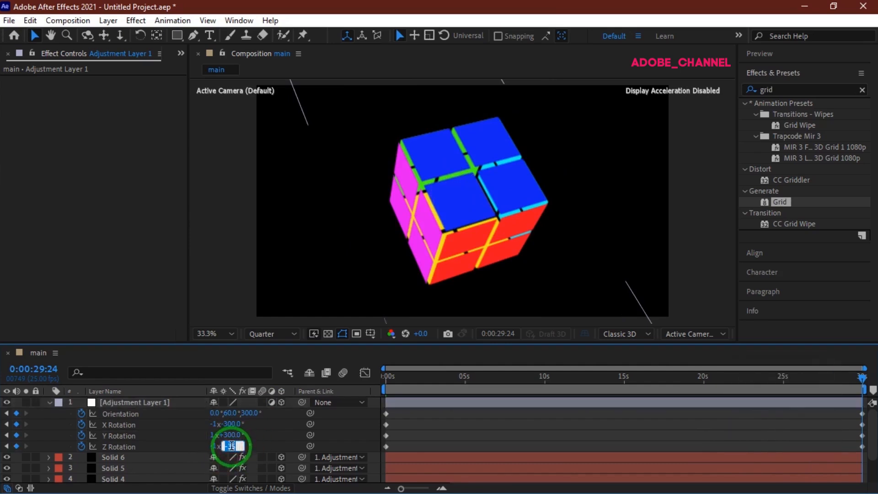
pyautogui.write('-300')
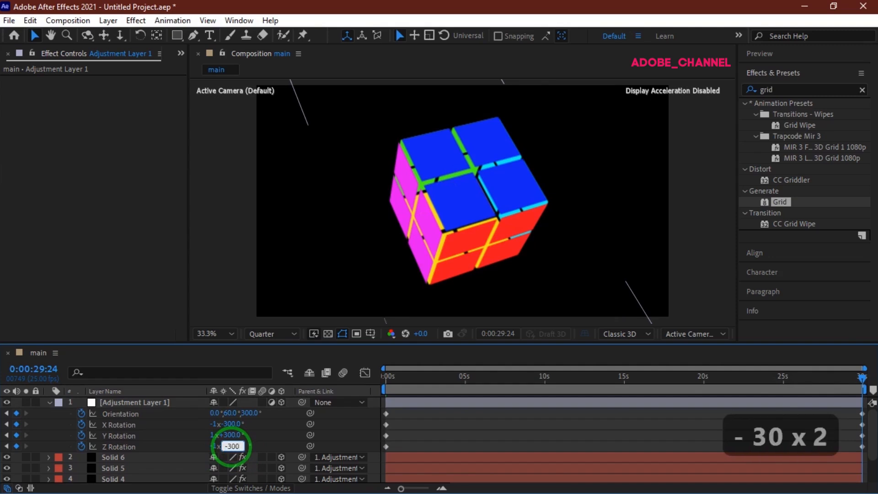
pyautogui.press('Return')
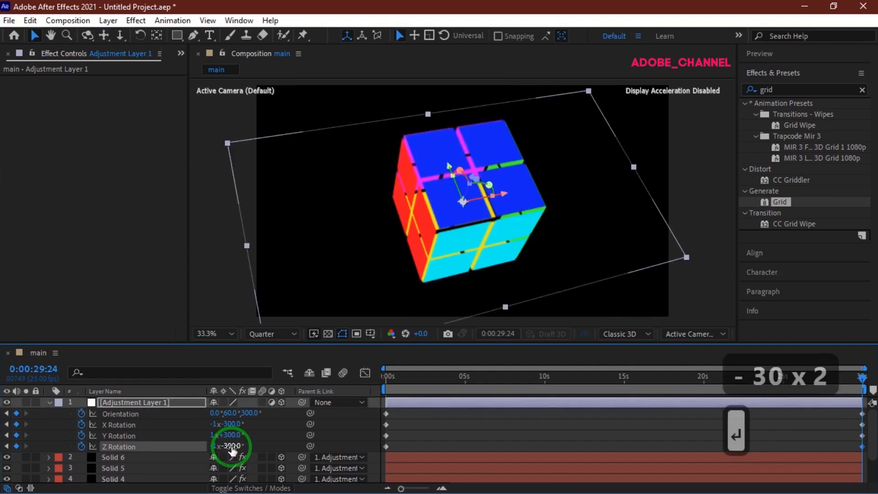
pyautogui.click(49, 403)
# Duplicate Solid 6 and give the copy a non-inverted Grid in near-black (020102).
pyautogui.click(117, 413)
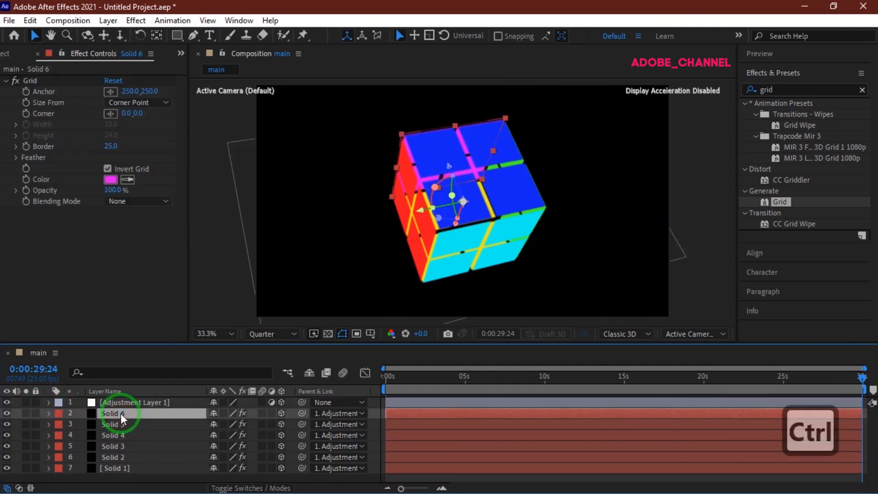
pyautogui.hotkey('ctrl', 'd')
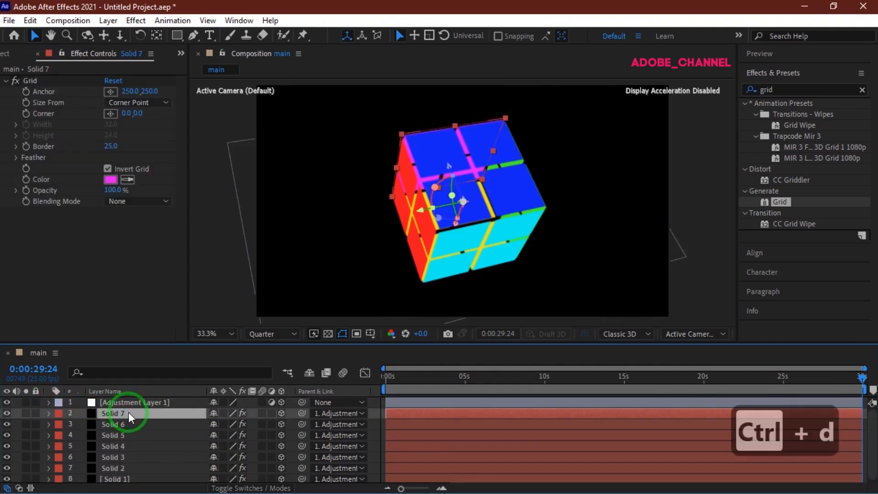
pyautogui.click(108, 168)
pyautogui.click(110, 180)
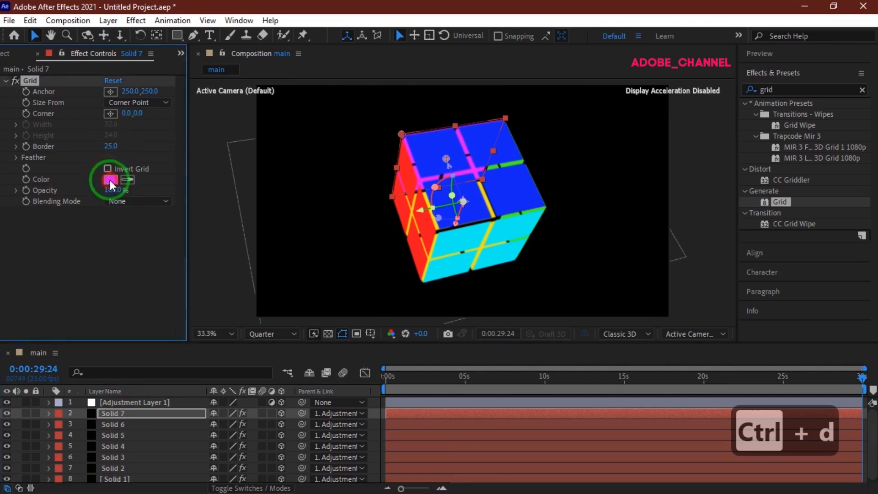
pyautogui.click(109, 265)
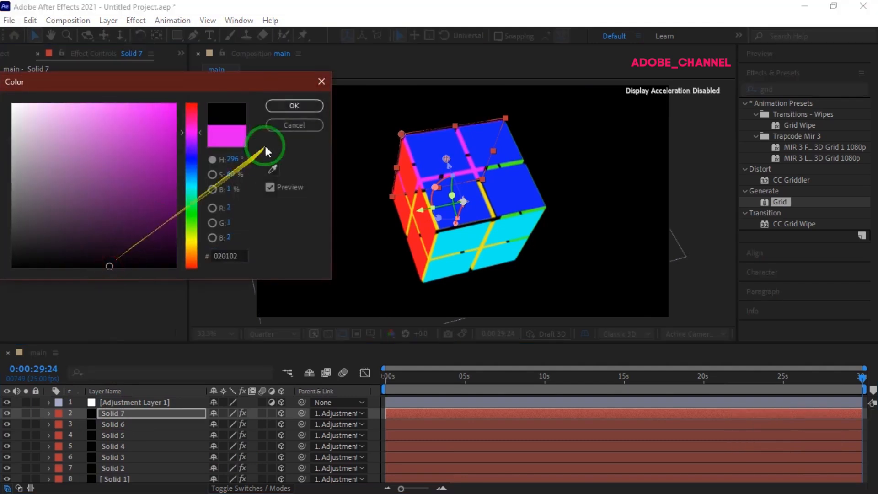
pyautogui.click(288, 105)
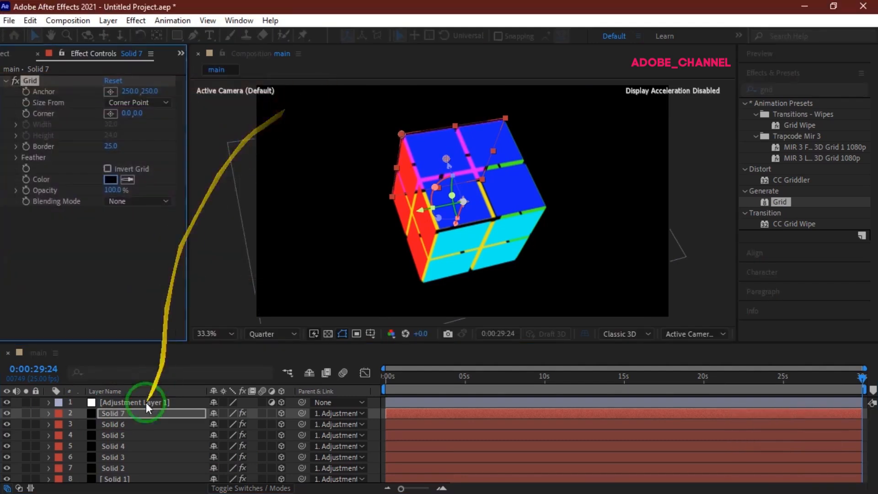
# Duplicate Solid 5 and give the copy a non-inverted Grid in black.
pyautogui.click(127, 433)
pyautogui.hotkey('ctrl', 'd')
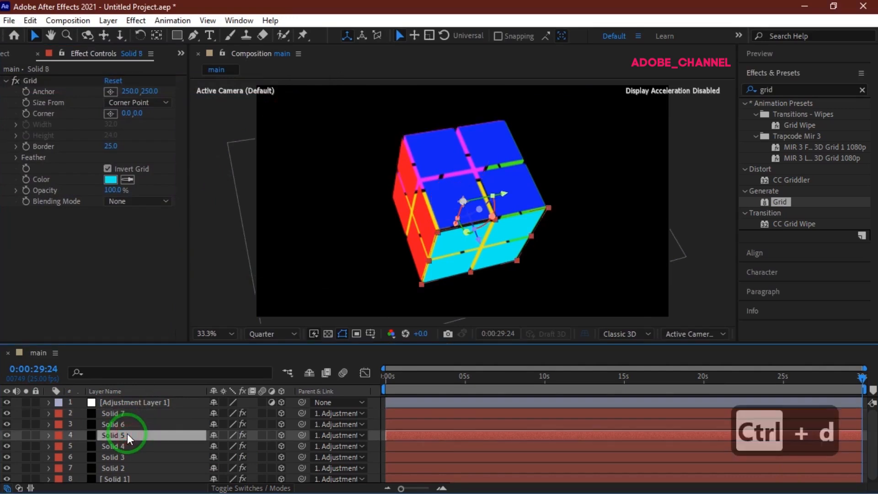
pyautogui.click(107, 168)
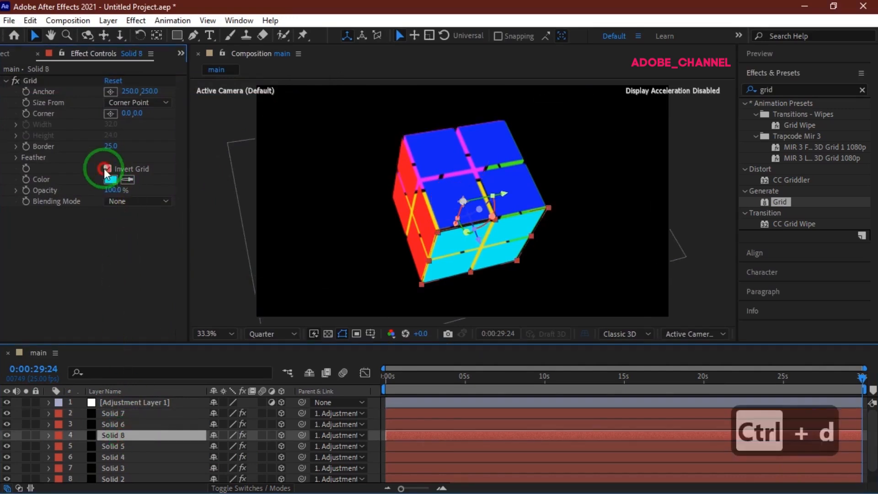
pyautogui.click(109, 180)
pyautogui.click(114, 266)
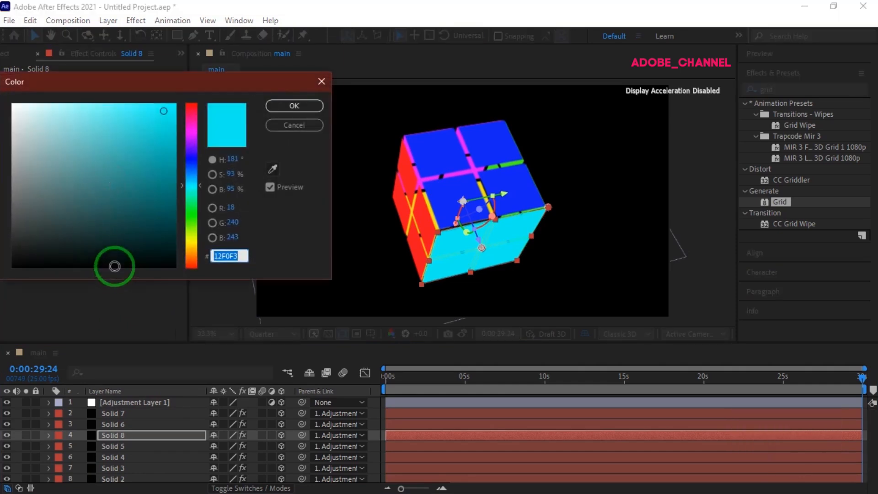
pyautogui.click(292, 107)
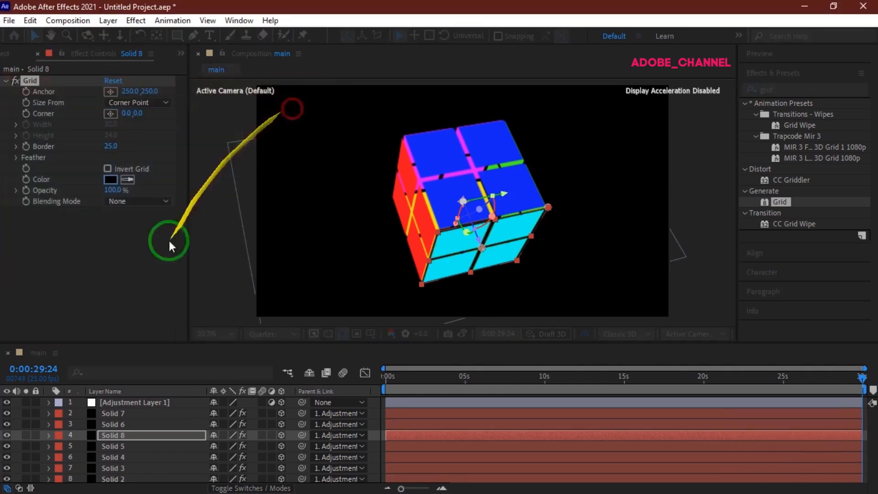
# Duplicate Solid 4 and give the copy a non-inverted Grid in near-black (010100).
pyautogui.click(124, 455)
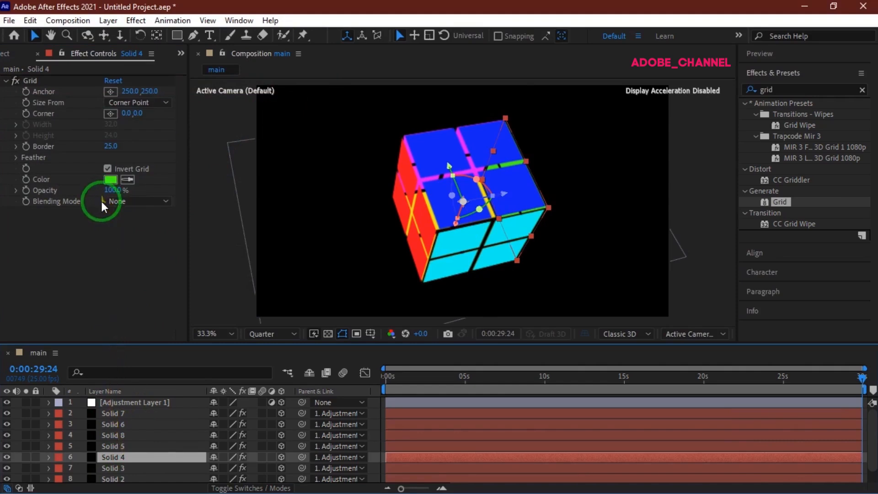
pyautogui.hotkey('ctrl', 'd')
pyautogui.click(108, 168)
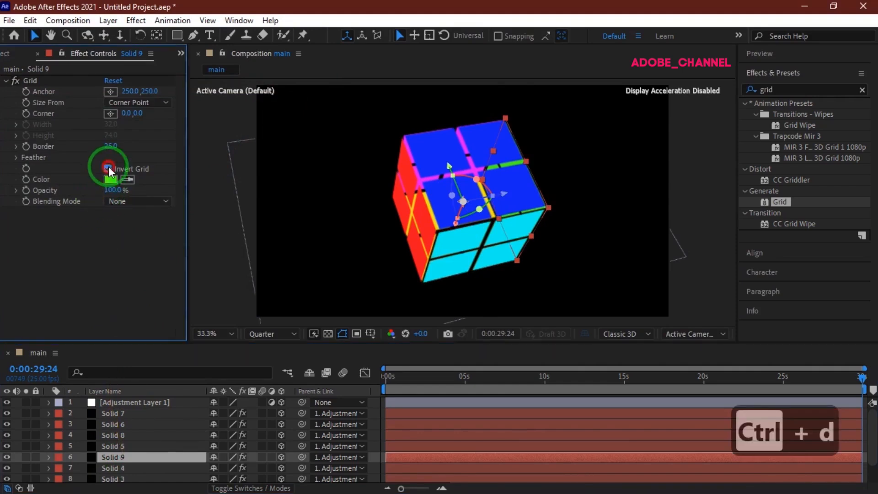
pyautogui.click(108, 181)
pyautogui.click(114, 266)
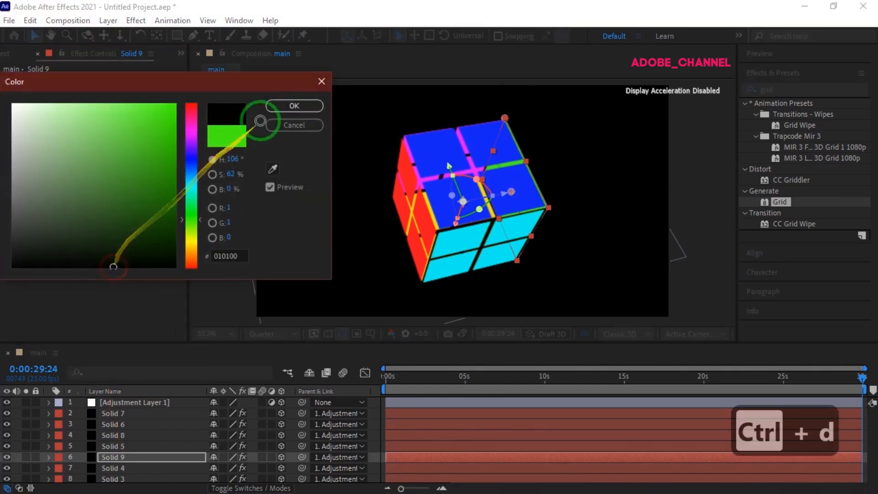
pyautogui.click(293, 106)
# Duplicate Solid 3 and give the copy a non-inverted Grid in black (000000).
pyautogui.scroll(-2, 136, 452)
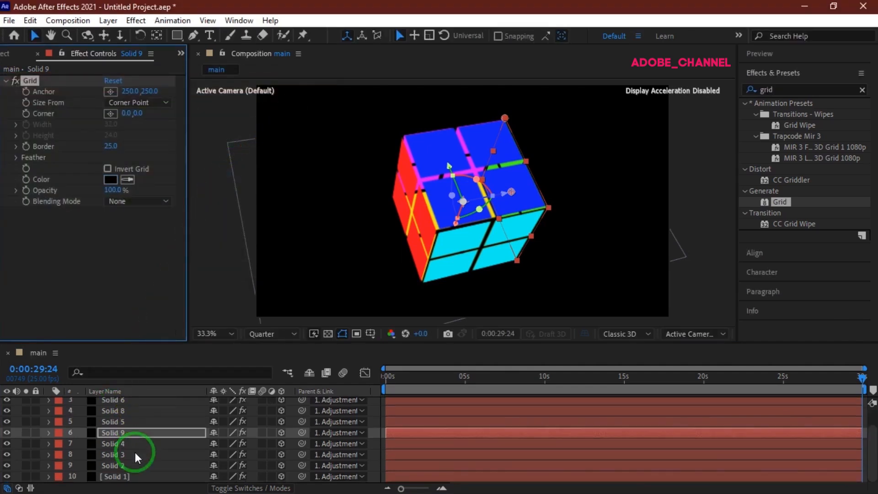
pyautogui.click(132, 452)
pyautogui.hotkey('ctrl', 'd')
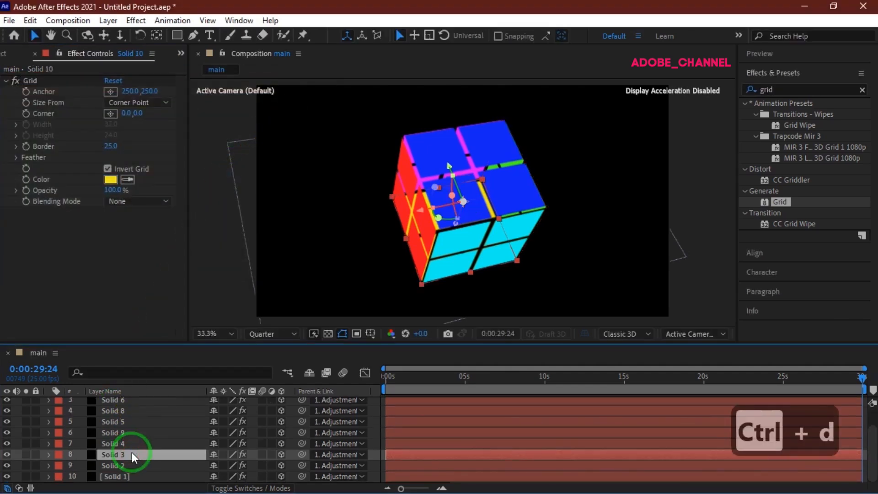
pyautogui.click(110, 179)
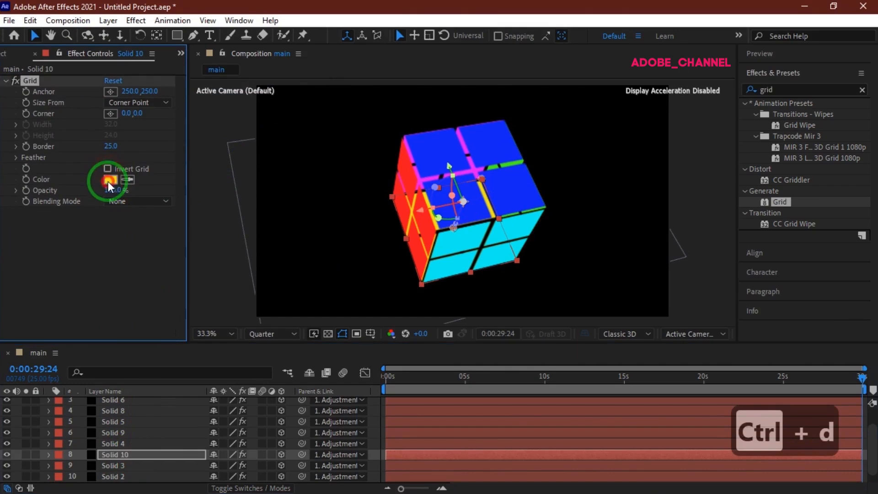
pyautogui.click(122, 265)
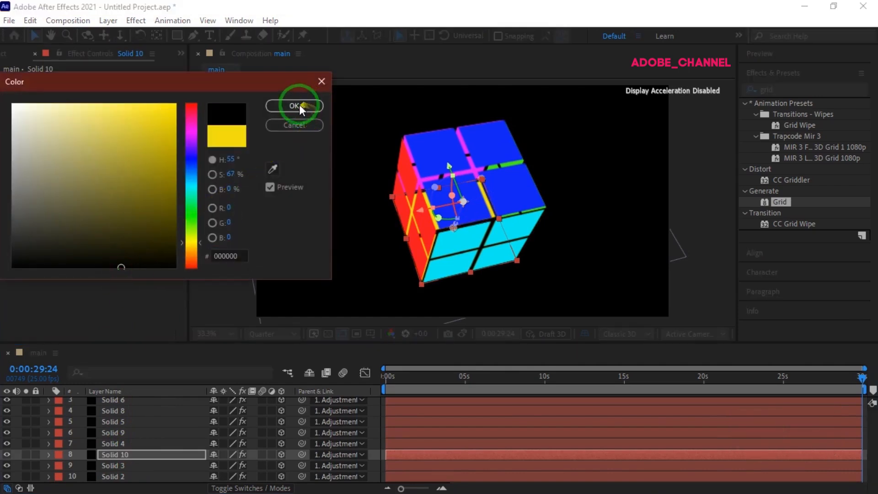
pyautogui.click(298, 106)
# Duplicate Solid 2 and give the copy a non-inverted Grid in near-black (020101).
pyautogui.scroll(-1, 108, 467)
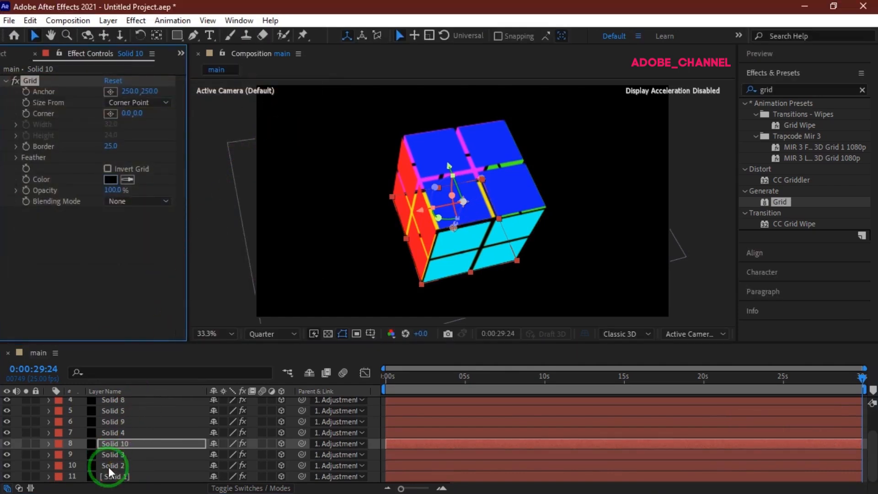
pyautogui.click(113, 465)
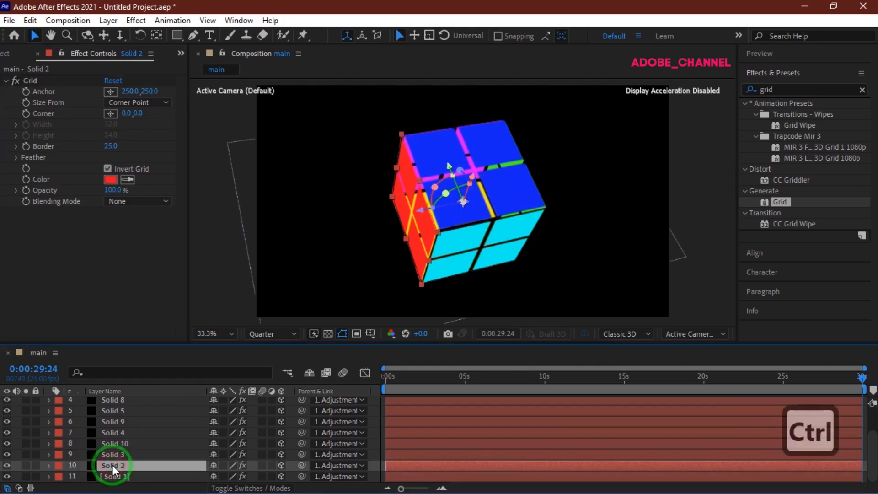
pyautogui.hotkey('ctrl', 'd')
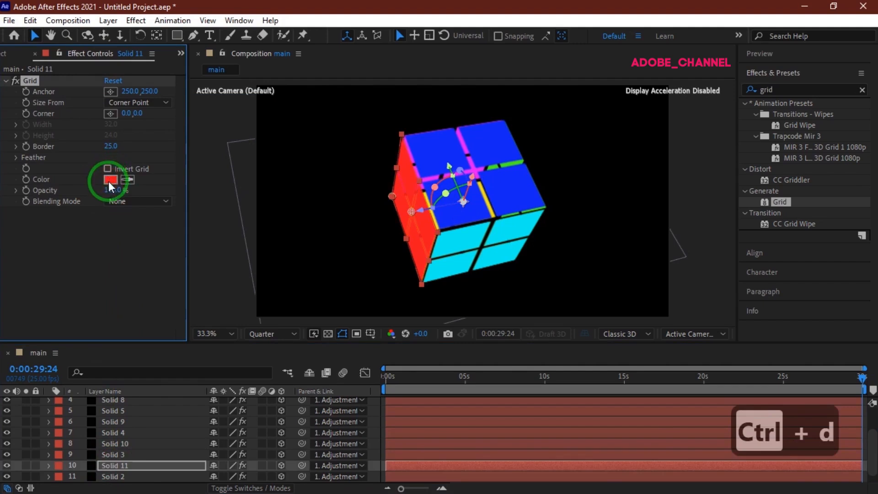
pyautogui.click(109, 180)
pyautogui.moveTo(106, 242); pyautogui.dragTo(108, 267)
pyautogui.click(294, 106)
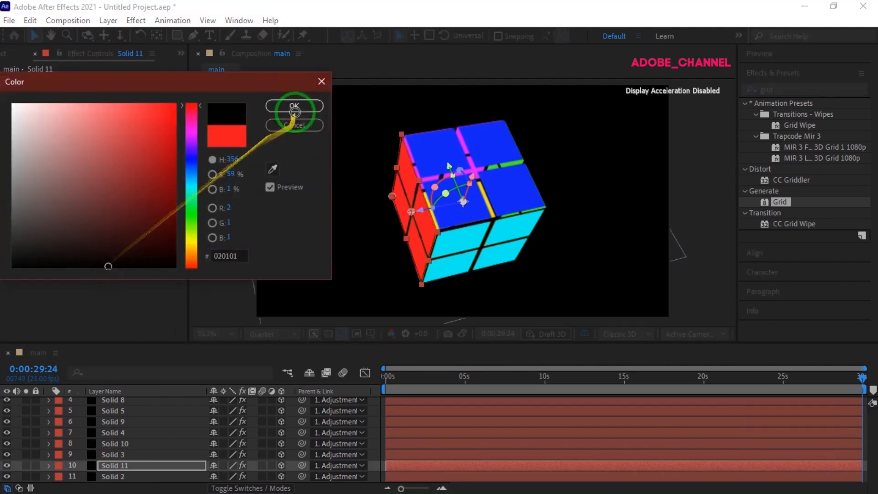
# Duplicate Solid 1 and give the copy a non-inverted Grid in black.
pyautogui.click(124, 476)
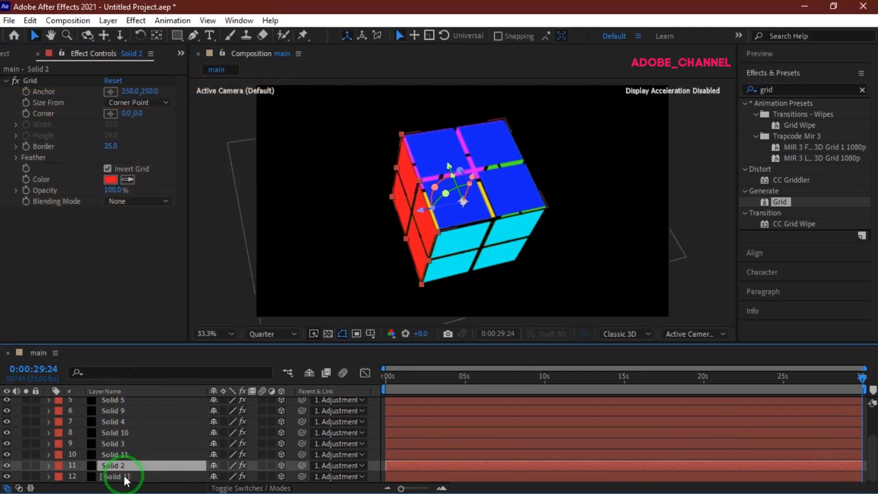
pyautogui.click(124, 476)
pyautogui.press('ctrl')
pyautogui.hotkey('ctrl', 'd')
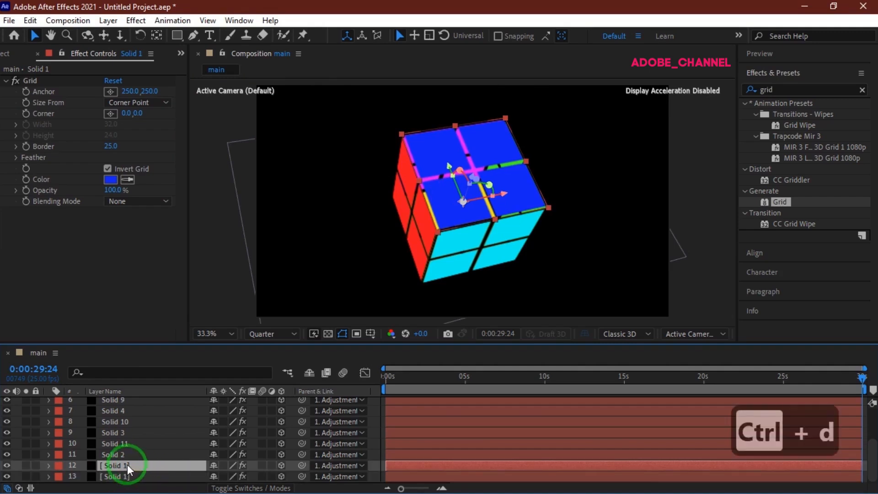
pyautogui.click(108, 170)
pyautogui.click(110, 179)
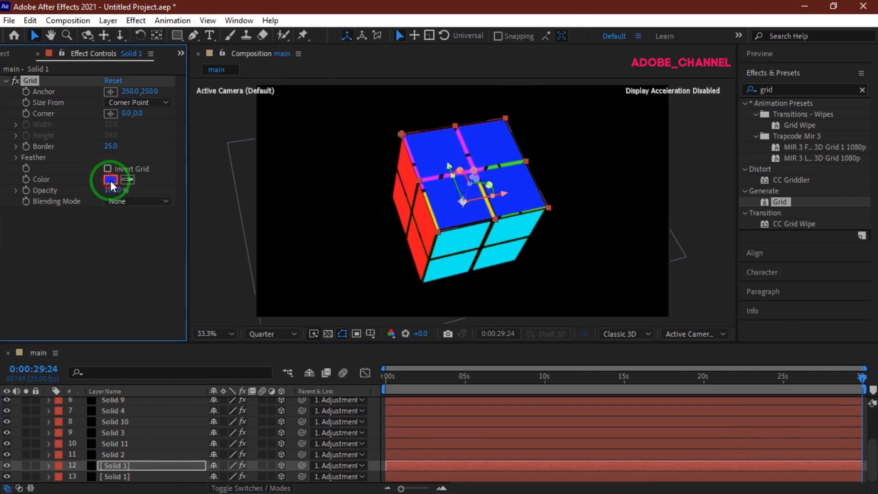
pyautogui.click(113, 266)
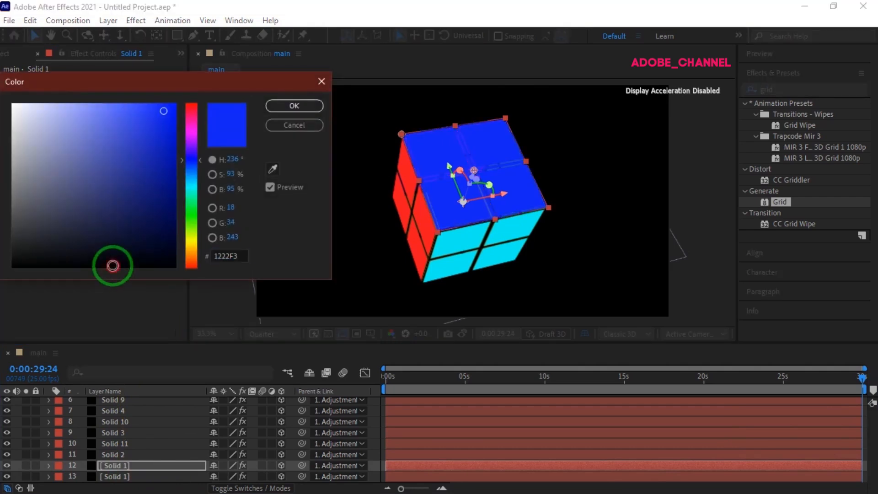
pyautogui.click(293, 106)
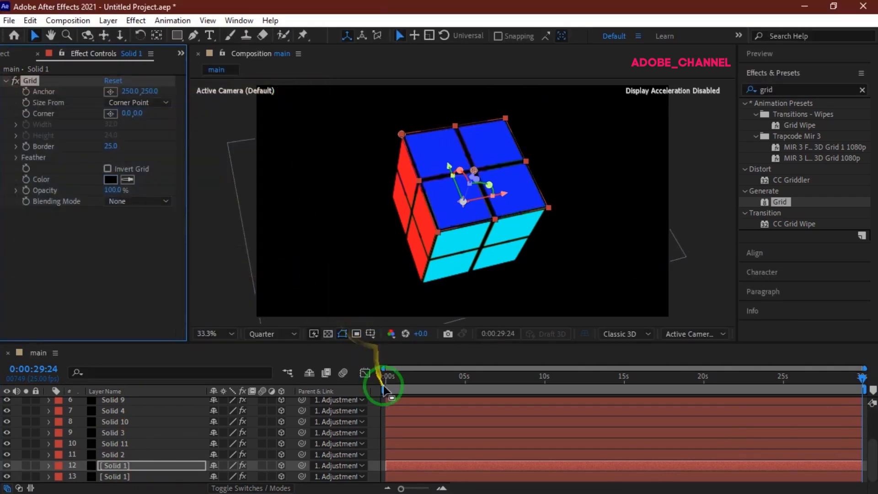
# Return the time to the first frame and preview the cube's rotation animation.
pyautogui.click(388, 377)
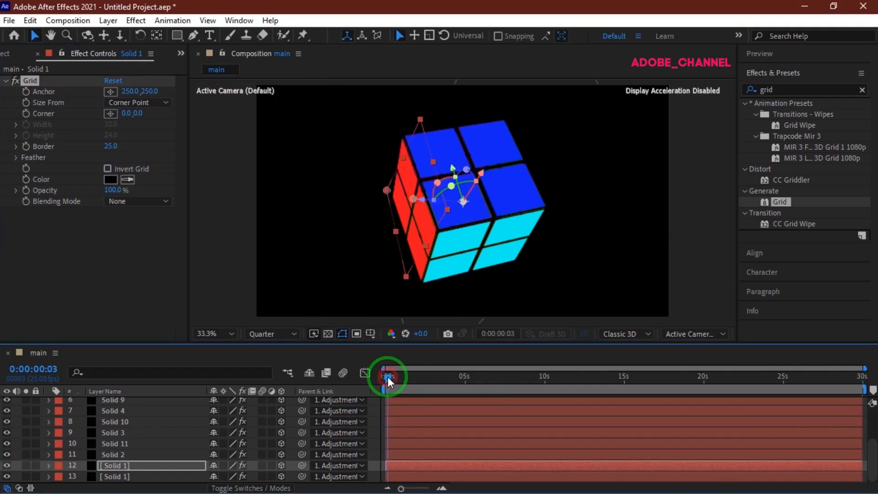
pyautogui.moveTo(384, 376); pyautogui.dragTo(380, 369)
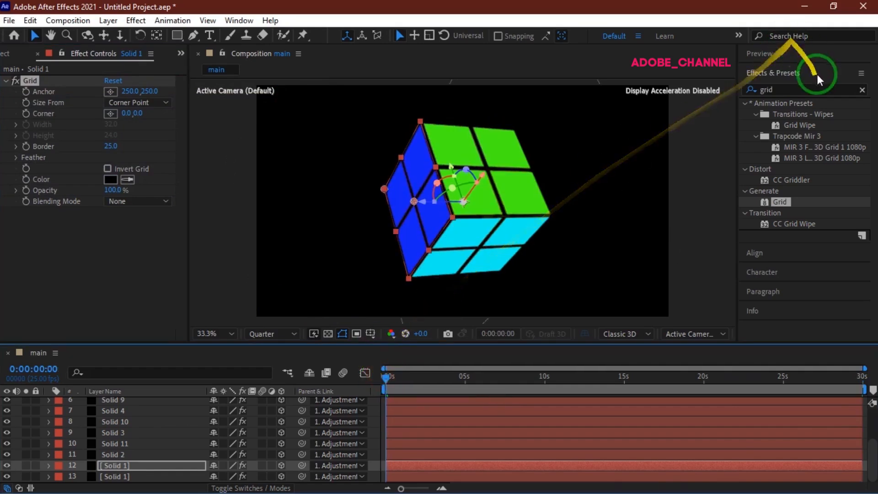
pyautogui.click(799, 54)
pyautogui.click(803, 72)
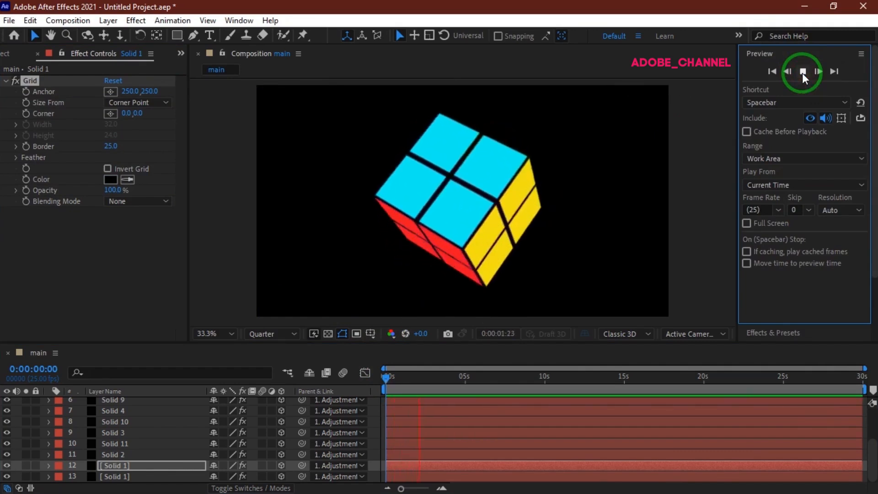
pyautogui.click(803, 72)
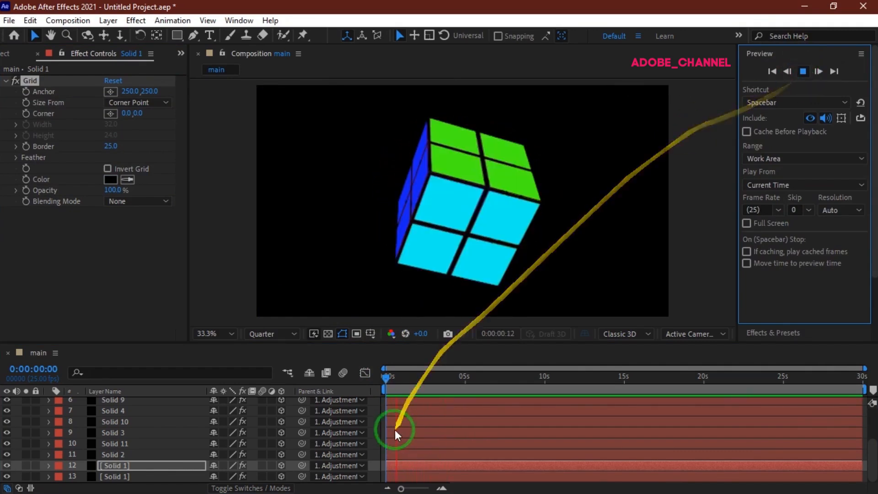
pyautogui.click(384, 379)
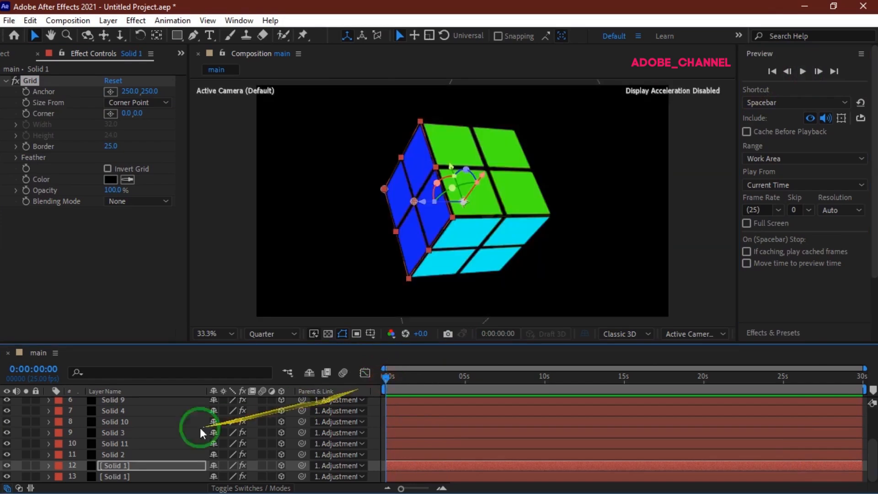
# Enlarge the timeline area and create a black solid named bg, 1920 x 1080 px, with its aspect ratio locked to 16:9.
pyautogui.moveTo(129, 344); pyautogui.dragTo(142, 268)
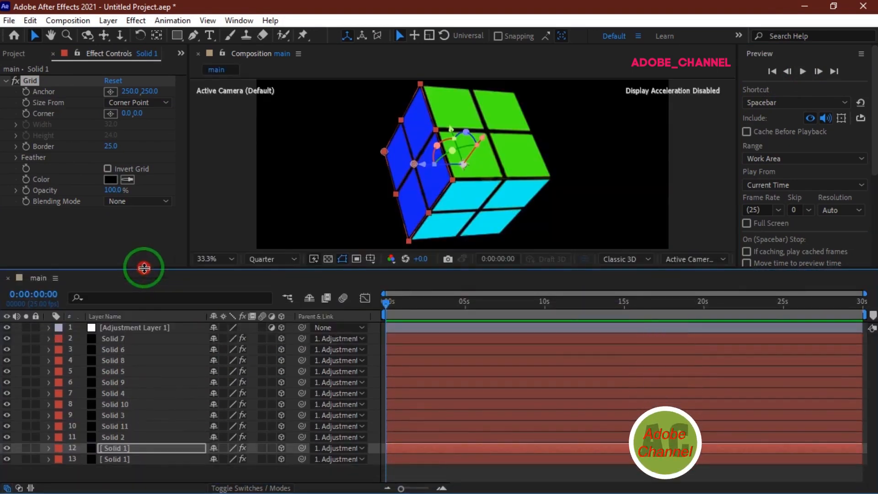
pyautogui.rightClick(118, 477)
pyautogui.moveTo(165, 322)
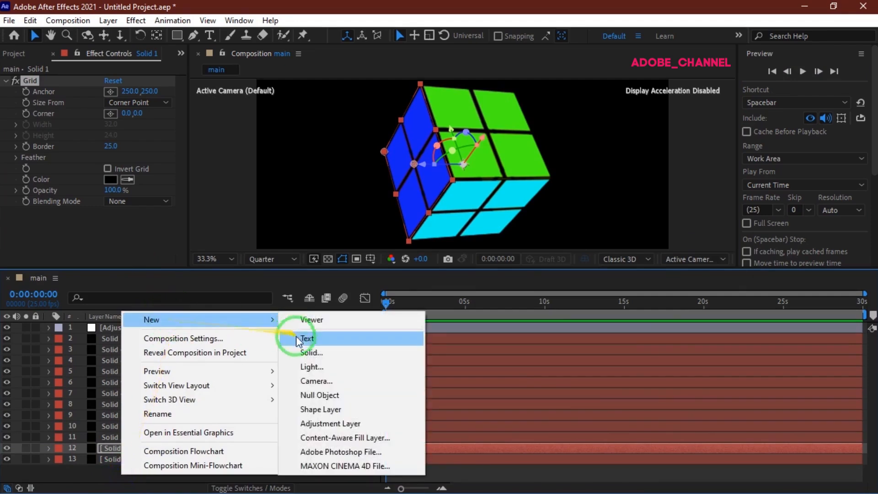
pyautogui.click(311, 353)
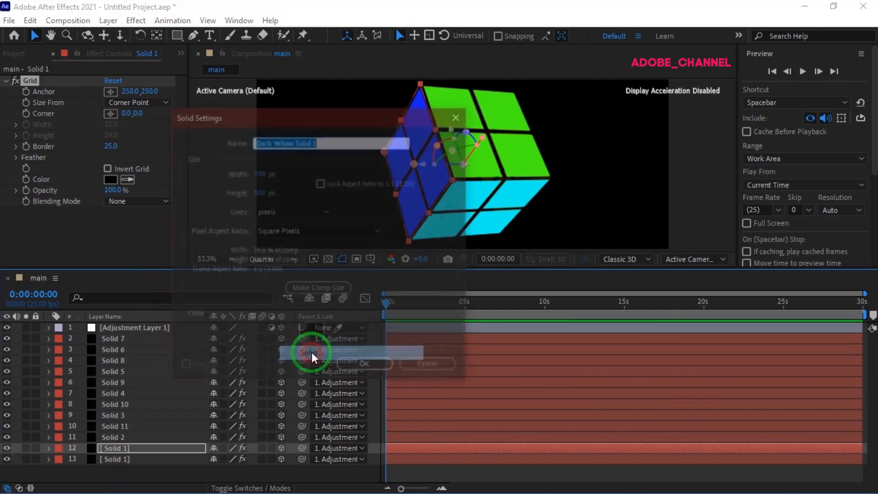
pyautogui.write('bg')
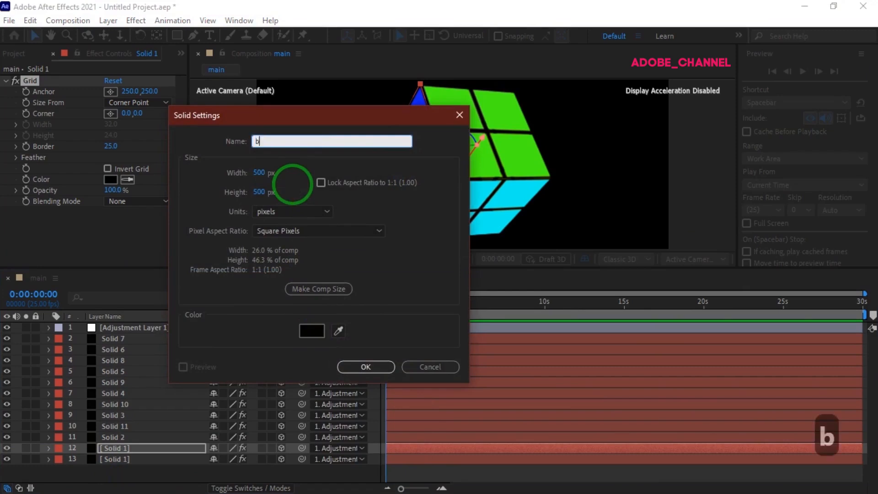
pyautogui.click(259, 173)
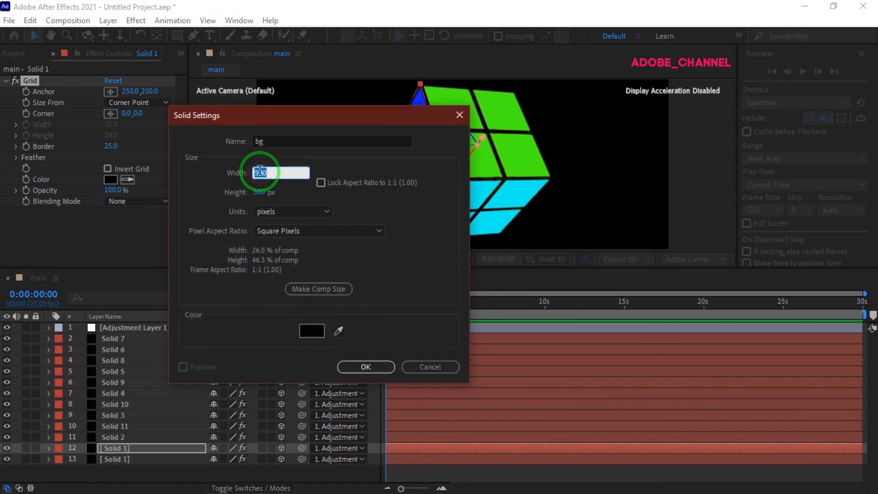
pyautogui.write('1920')
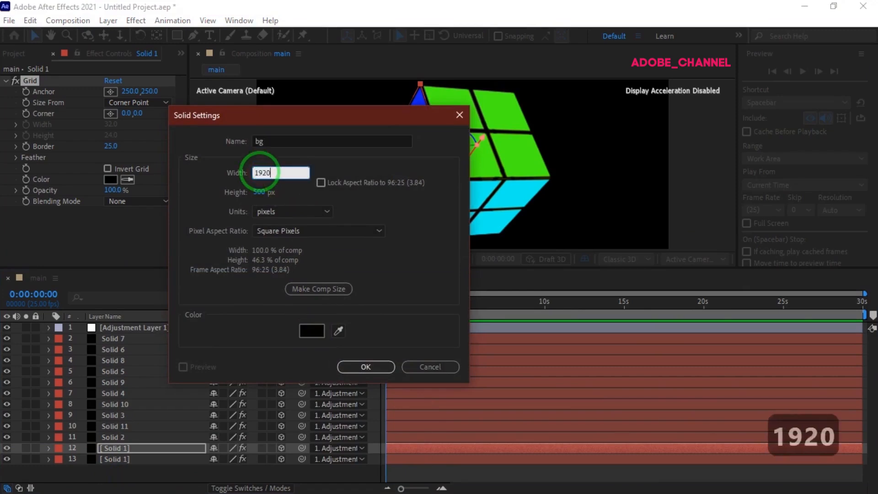
pyautogui.click(256, 193)
pyautogui.write('1080')
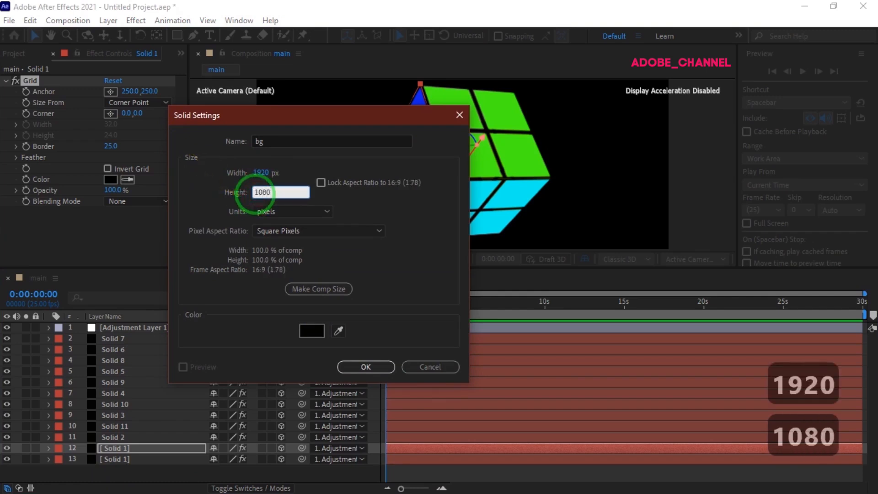
pyautogui.click(321, 183)
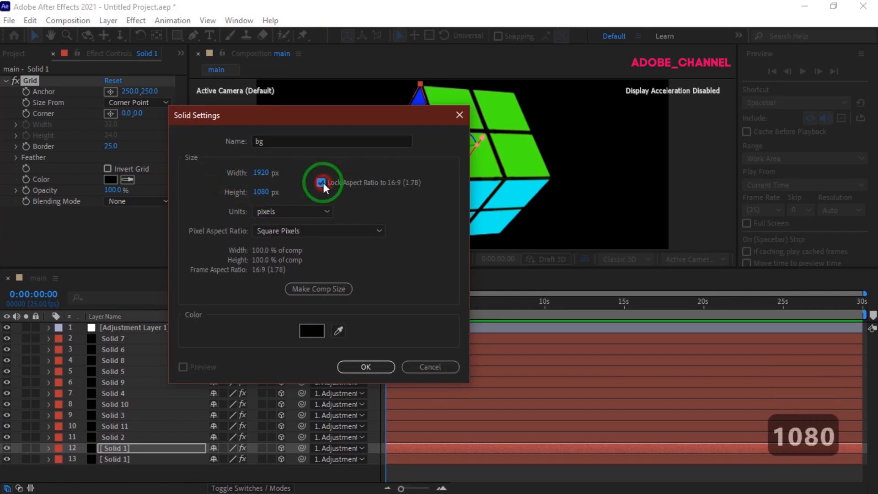
pyautogui.click(366, 368)
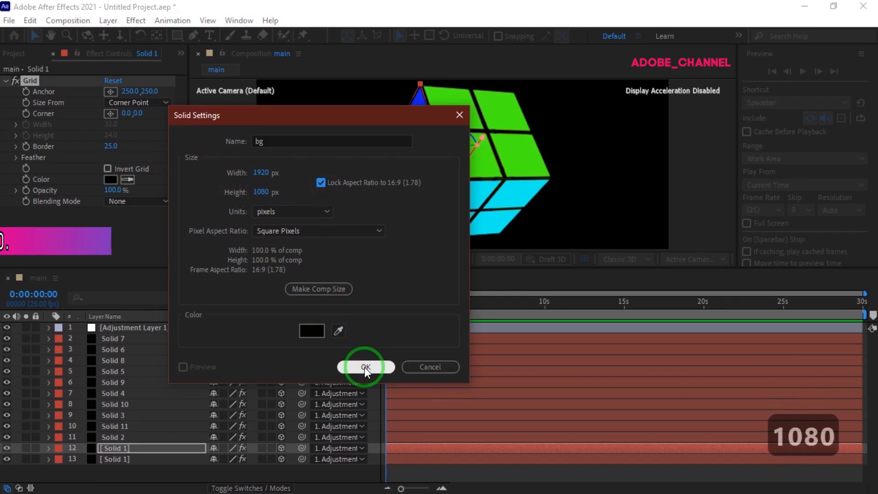
# Search the effects for "ramp" and apply Gradient Ramp to the bg solid.
pyautogui.click(801, 52)
pyautogui.click(804, 74)
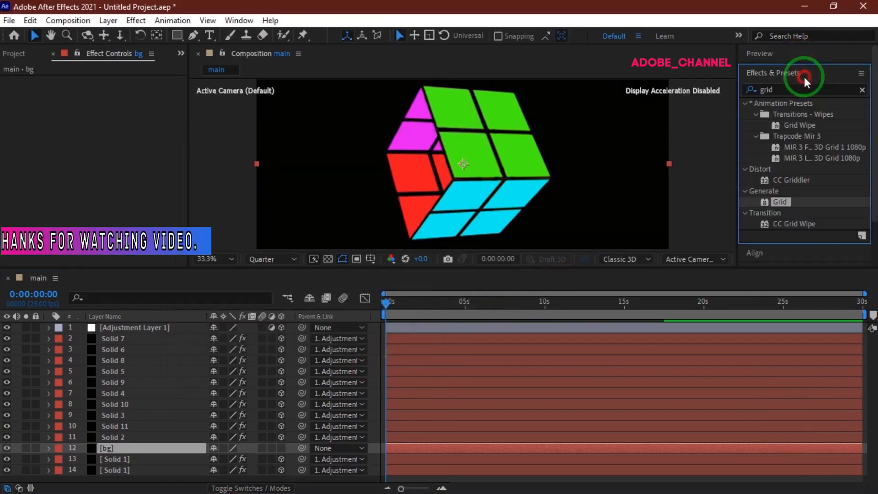
pyautogui.moveTo(795, 88); pyautogui.dragTo(726, 88)
pyautogui.write('ramp')
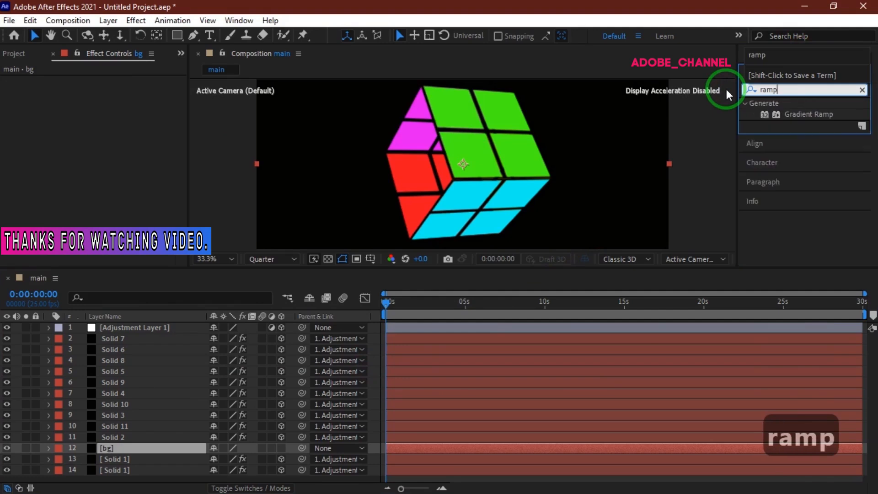
pyautogui.doubleClick(811, 114)
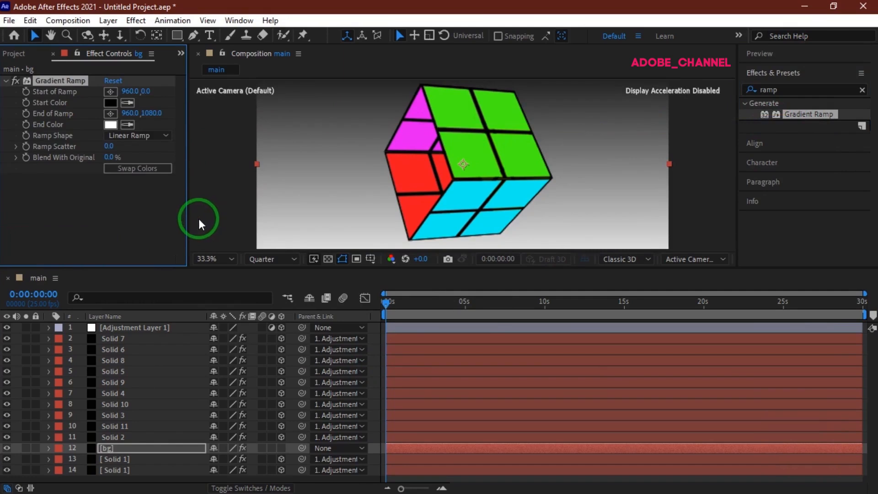
# Swap the bg gradient's colours so it starts white and ends black, and set the ramp's start point to 960, 540.
pyautogui.click(134, 168)
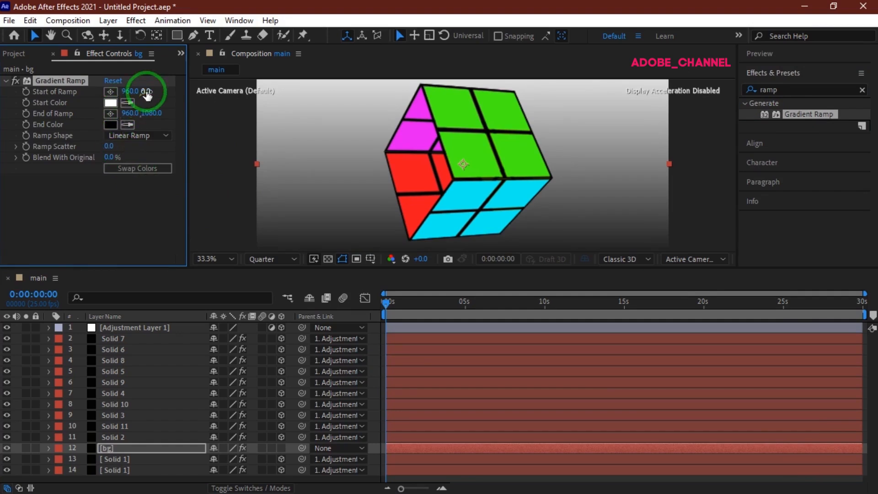
pyautogui.write('540')
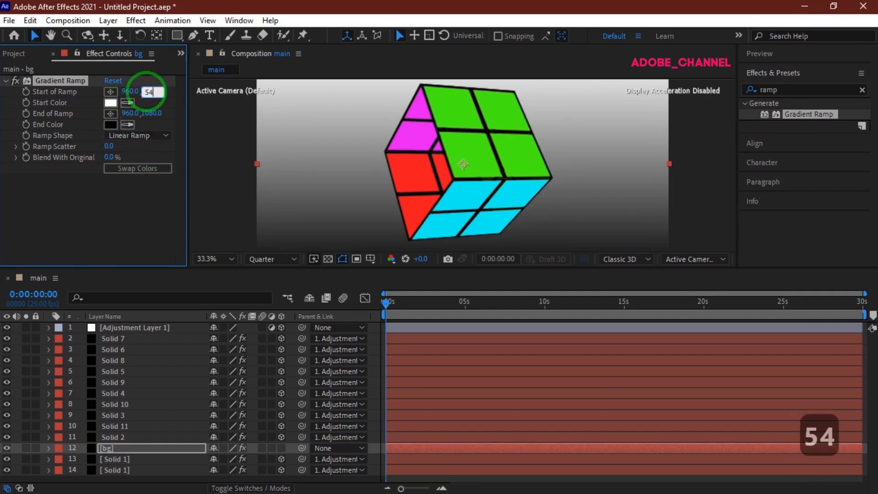
pyautogui.press('Return')
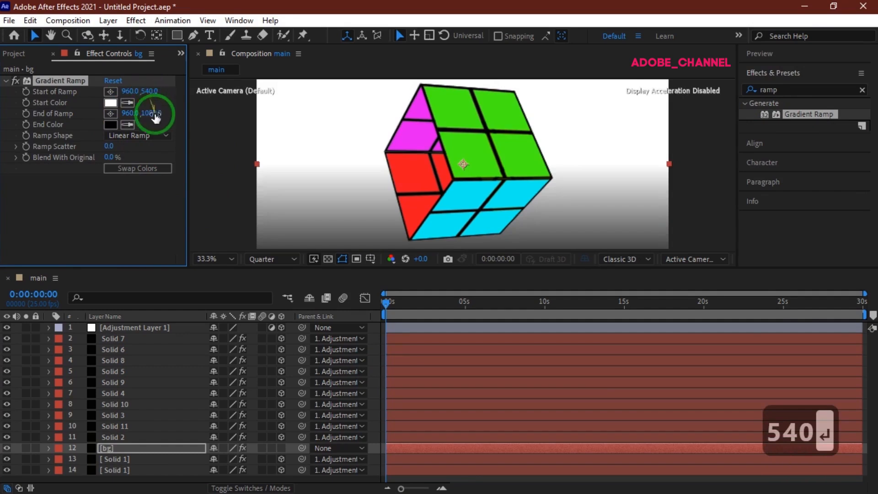
# Change the bg gradient to a Radial Ramp and extend its end point to 960, 1935.
pyautogui.click(155, 133)
pyautogui.click(145, 165)
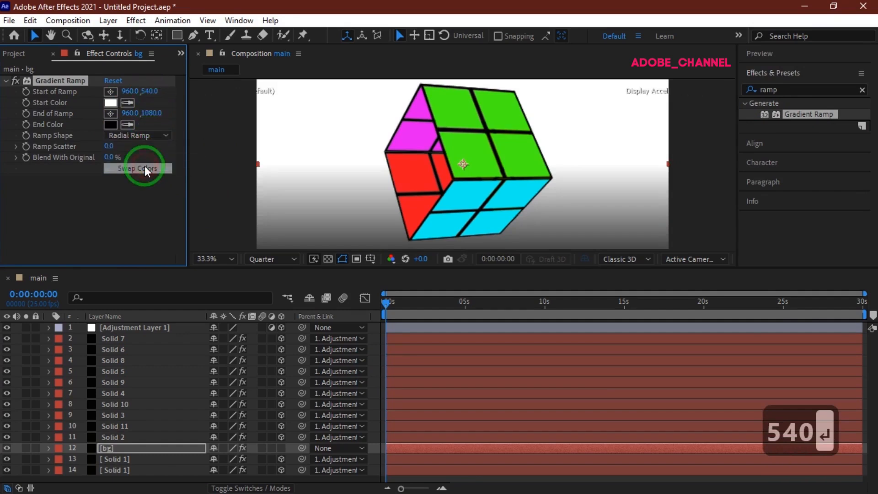
pyautogui.moveTo(152, 118); pyautogui.dragTo(691, 112)
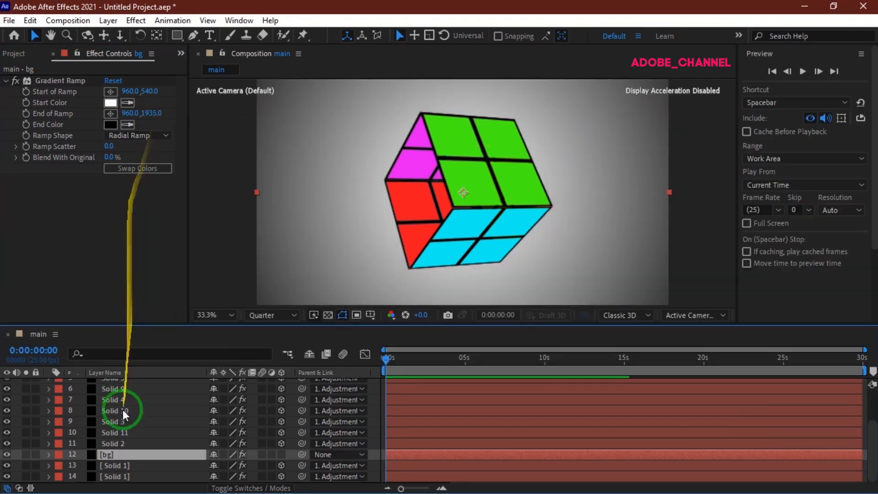
# Move the bg layer beneath all the cube's solids and preview the finished rotation animation.
pyautogui.moveTo(125, 455); pyautogui.dragTo(123, 479)
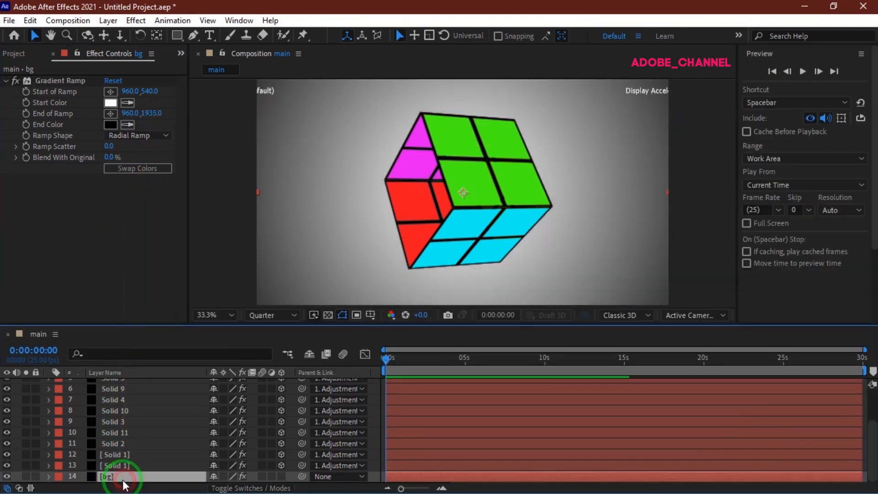
pyautogui.click(803, 71)
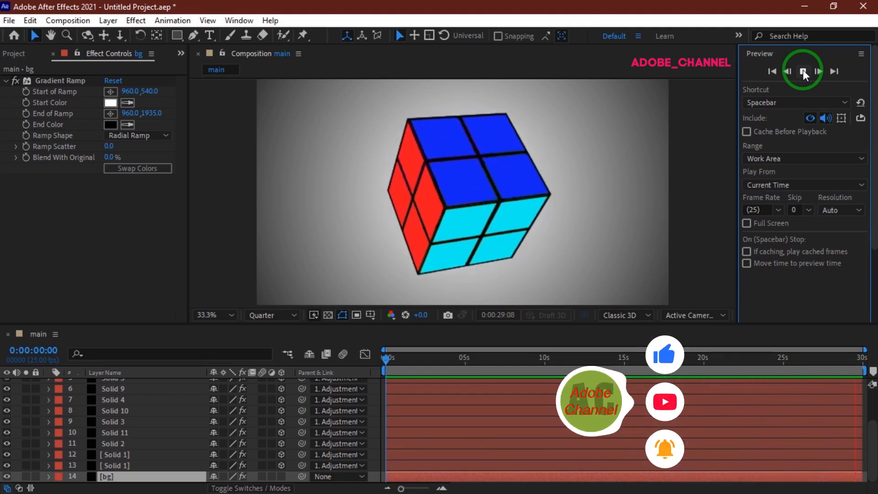
pyautogui.click(803, 71)
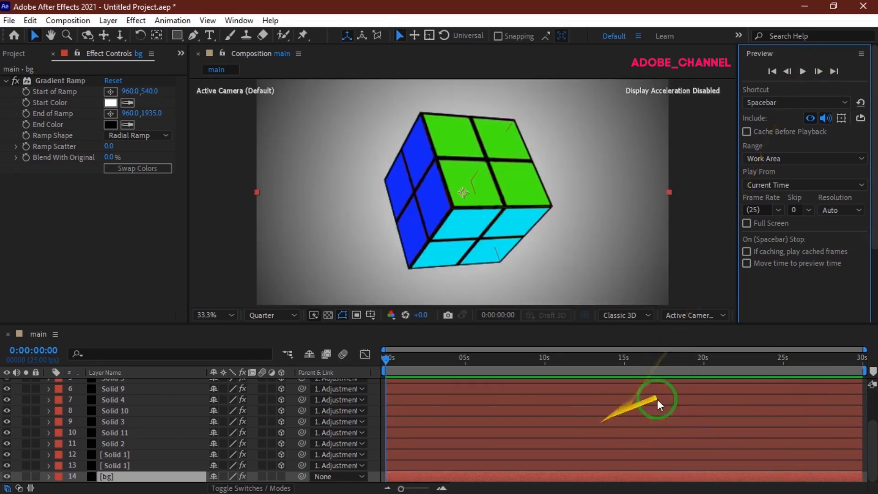